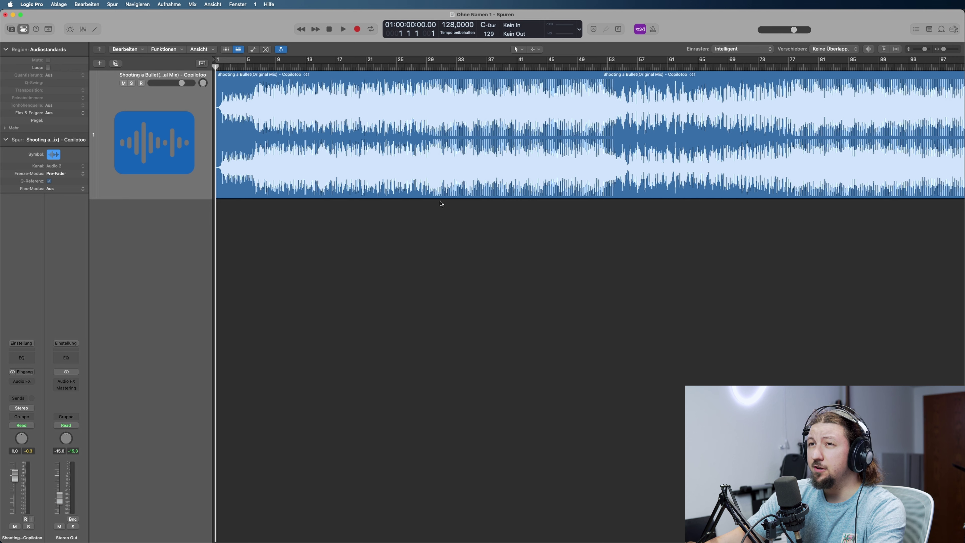
- Open Stem-Aufteilung for the Shooting a Bullet (Original Mix) audio region
{"action": "left_click", "coordinate": [217, 97]}
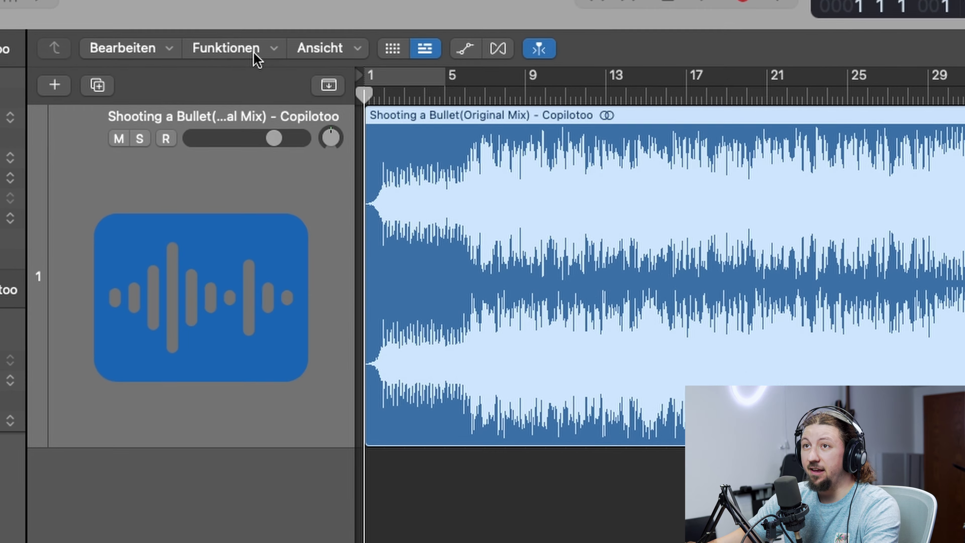
{"action": "left_click", "coordinate": [175, 50]}
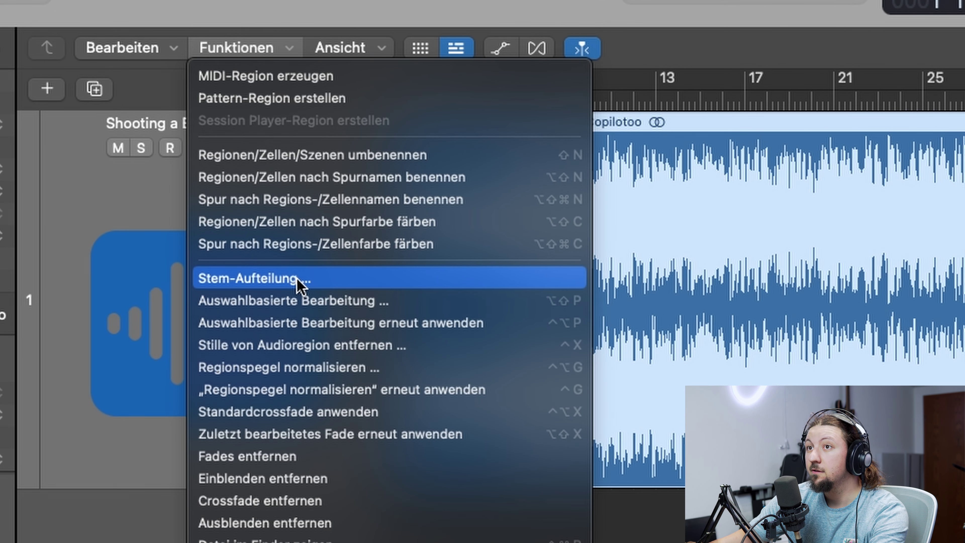
{"action": "left_click", "coordinate": [733, 155]}
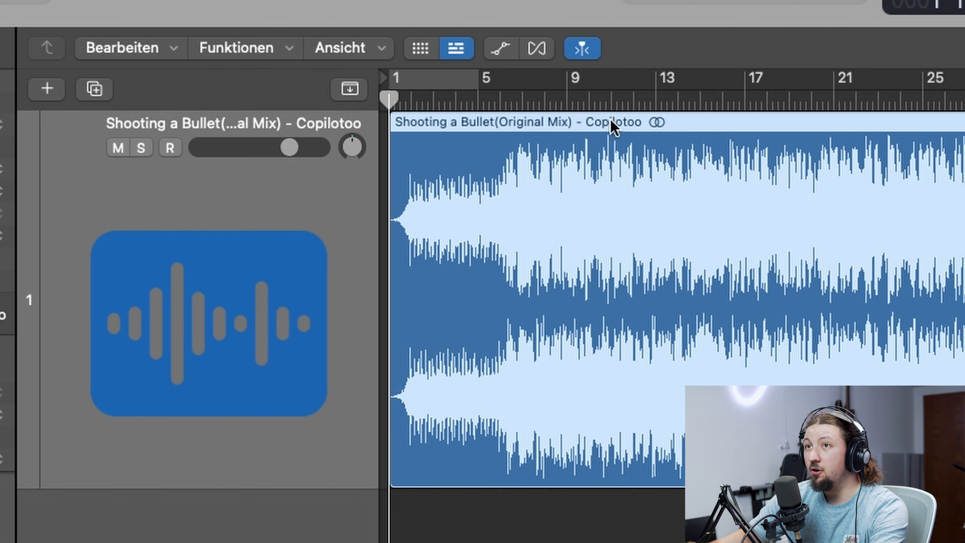
{"action": "left_click", "coordinate": [238, 57]}
{"action": "left_click", "coordinate": [254, 281]}
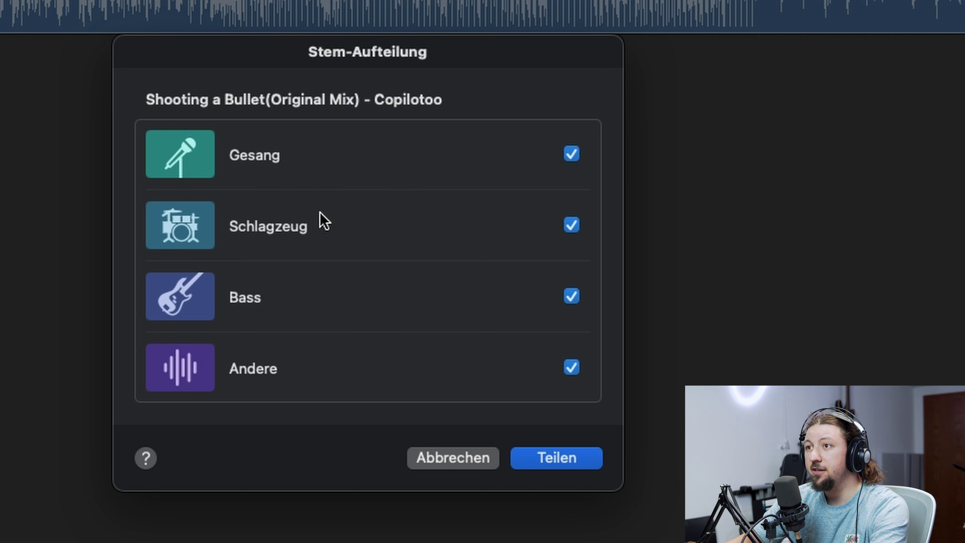
- Exclude Bass, Andere and Schlagzeug from the stem split, and include all three again
{"action": "left_click", "coordinate": [572, 299]}
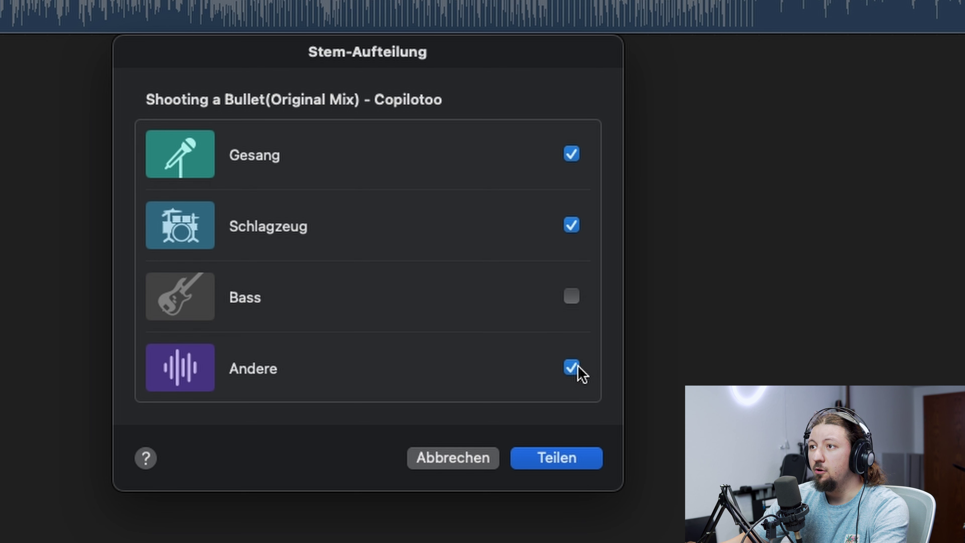
{"action": "left_click", "coordinate": [572, 368]}
{"action": "left_click", "coordinate": [571, 224]}
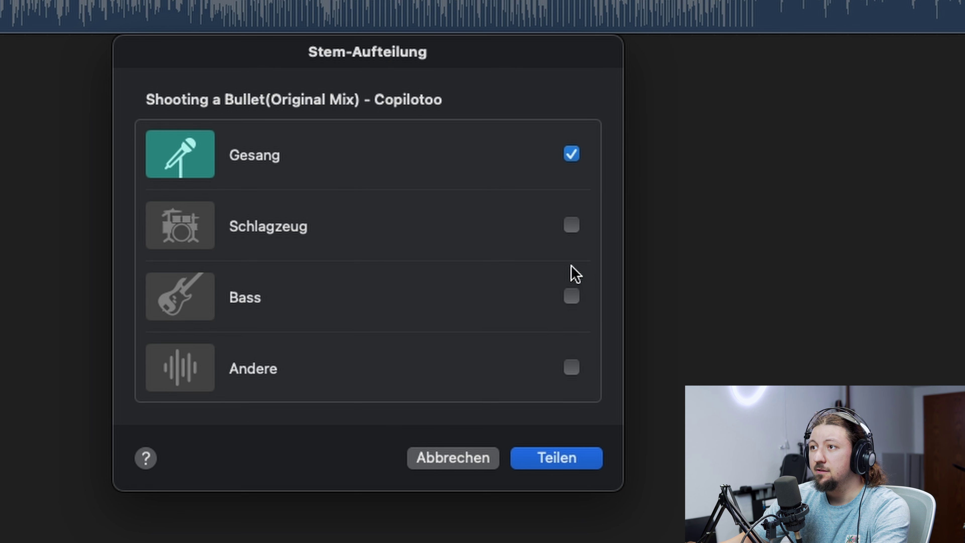
{"action": "left_click", "coordinate": [575, 225]}
{"action": "left_click", "coordinate": [572, 296]}
{"action": "left_click", "coordinate": [573, 367]}
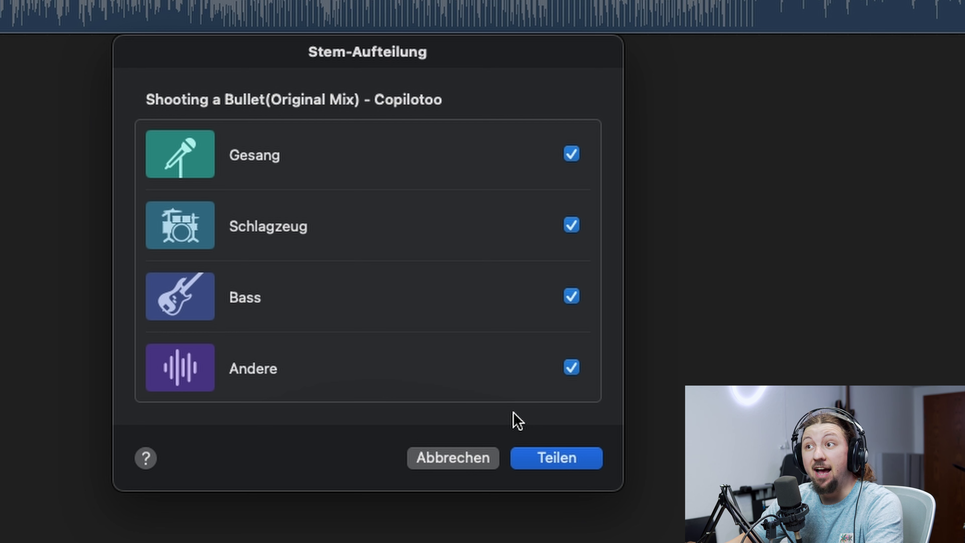
- Split the region into Gesang, Schlagzeug, Bass and Andere stems and fit all the resulting tracks in the arrangement
{"action": "left_click", "coordinate": [544, 464]}
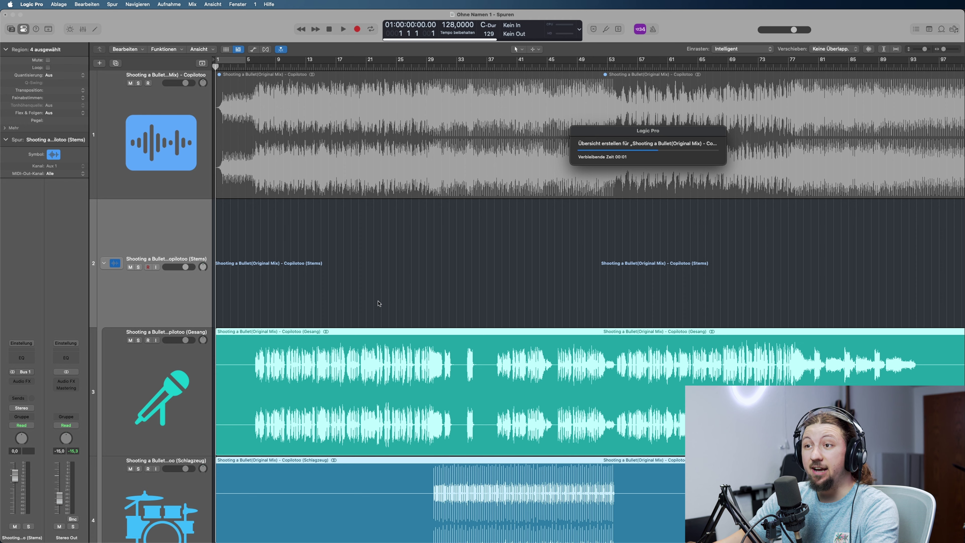
{"action": "scroll", "coordinate": [396, 297], "scroll_direction": "down", "scroll_amount": 8}
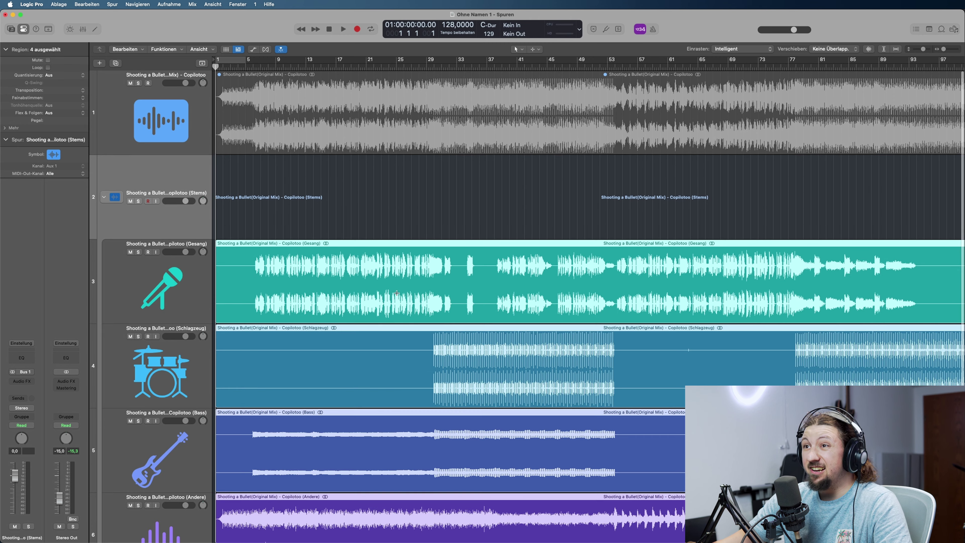
{"action": "scroll", "coordinate": [396, 292], "scroll_direction": "up", "scroll_amount": 1}
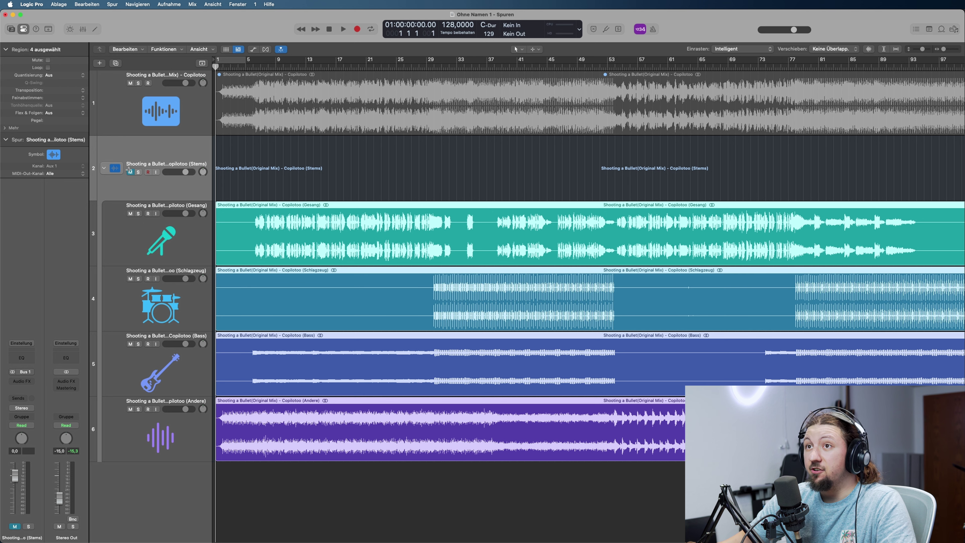
- Solo the original mix track, unmute its region and play its opening
{"action": "left_click", "coordinate": [137, 84]}
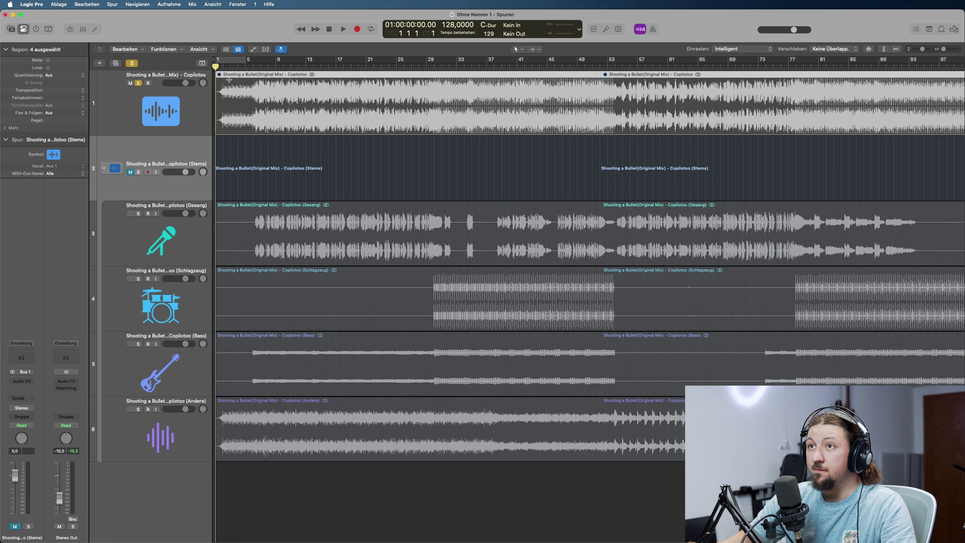
{"action": "left_click", "coordinate": [229, 80]}
{"action": "key", "text": "ctrl+m"}
{"action": "key", "text": "space"}
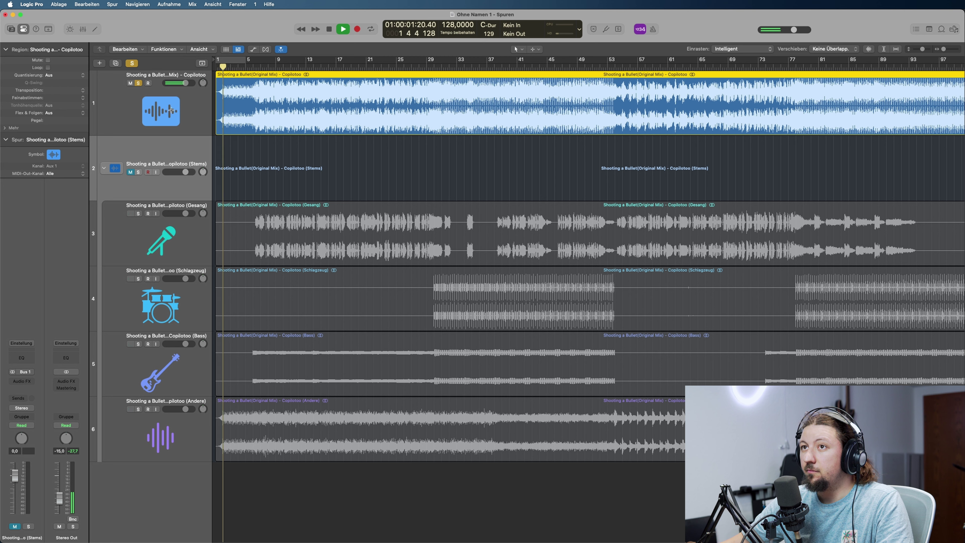
{"action": "left_click", "coordinate": [195, 106]}
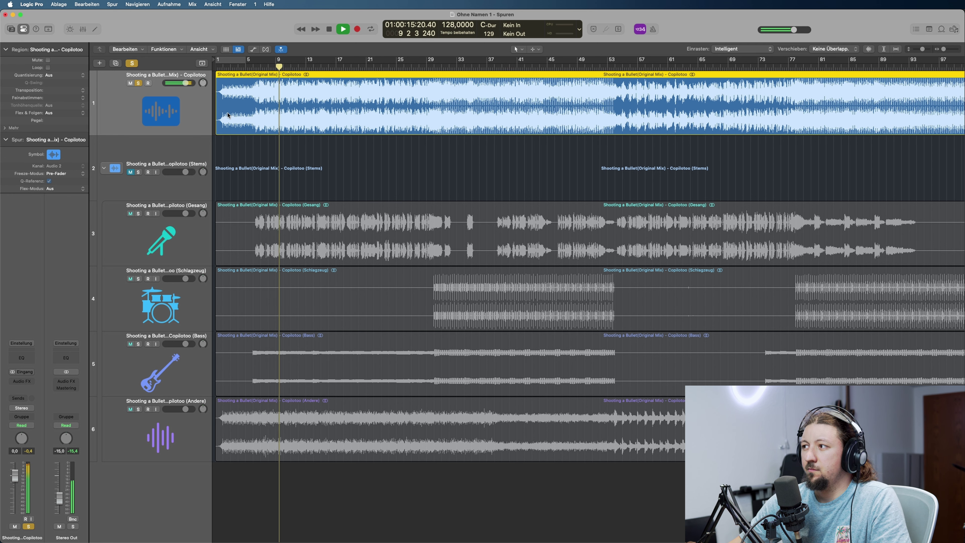
{"action": "key", "text": "space"}
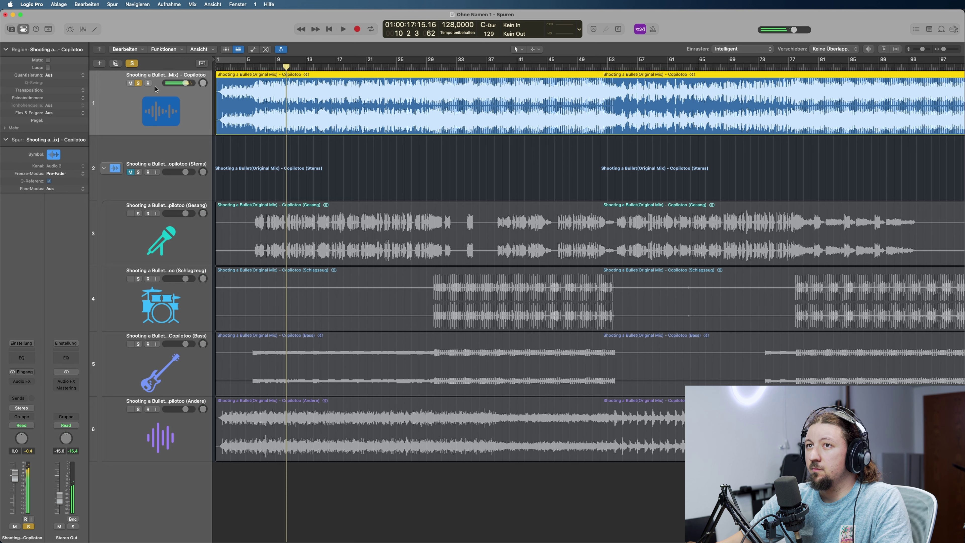
- Mute the original mix track, clear its solo and play all four stems together
{"action": "left_click", "coordinate": [130, 83]}
{"action": "left_click", "coordinate": [138, 83]}
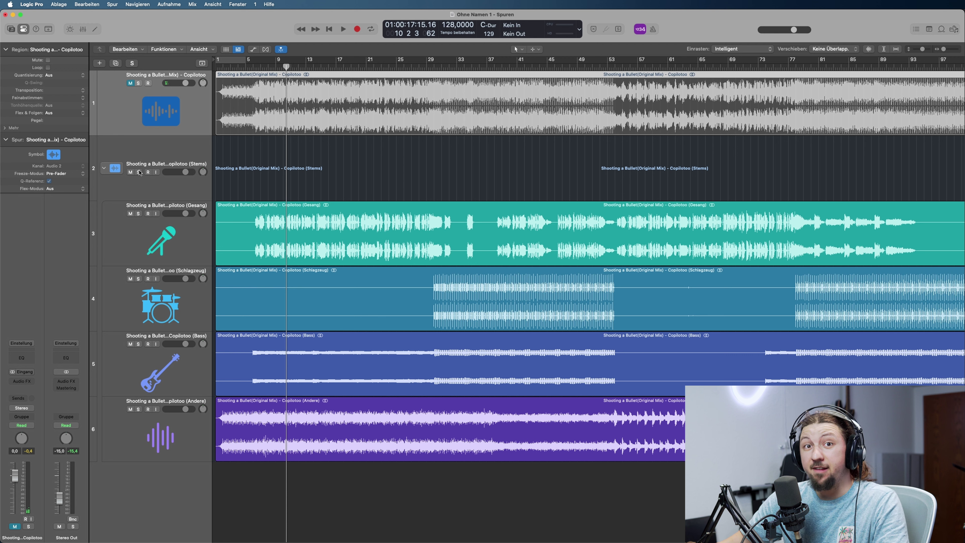
{"action": "key", "text": "space"}
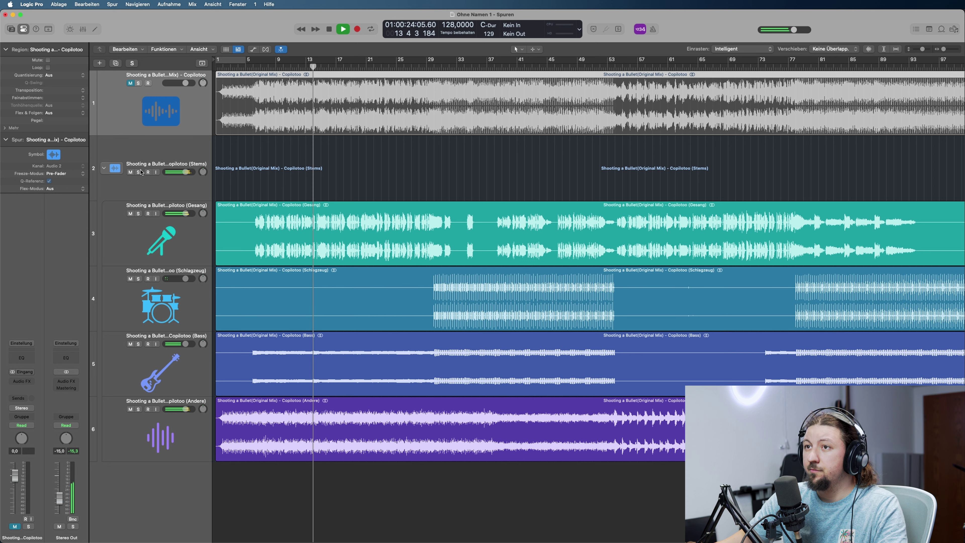
{"action": "key", "text": "space"}
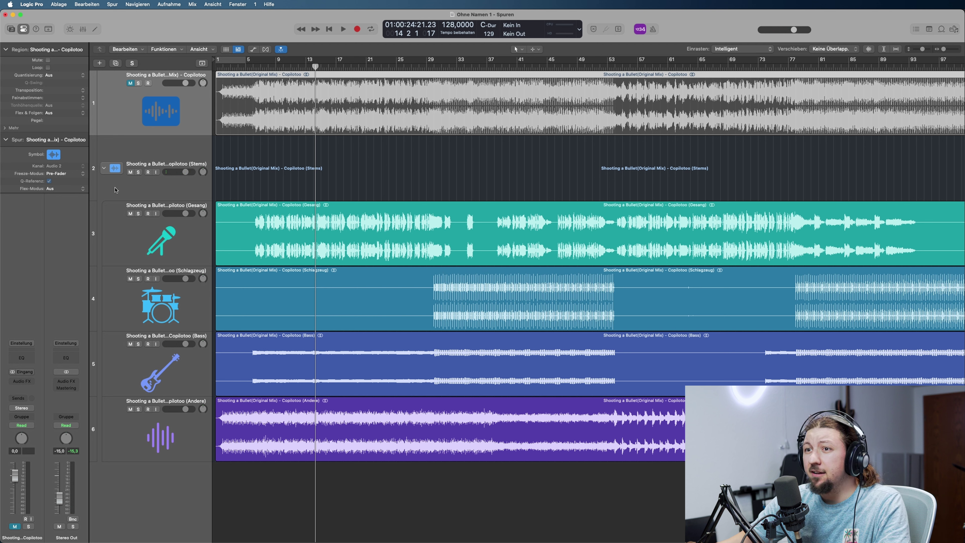
- Solo the Gesang stem and listen to the isolated vocals from the current playhead position
{"action": "left_click", "coordinate": [187, 443]}
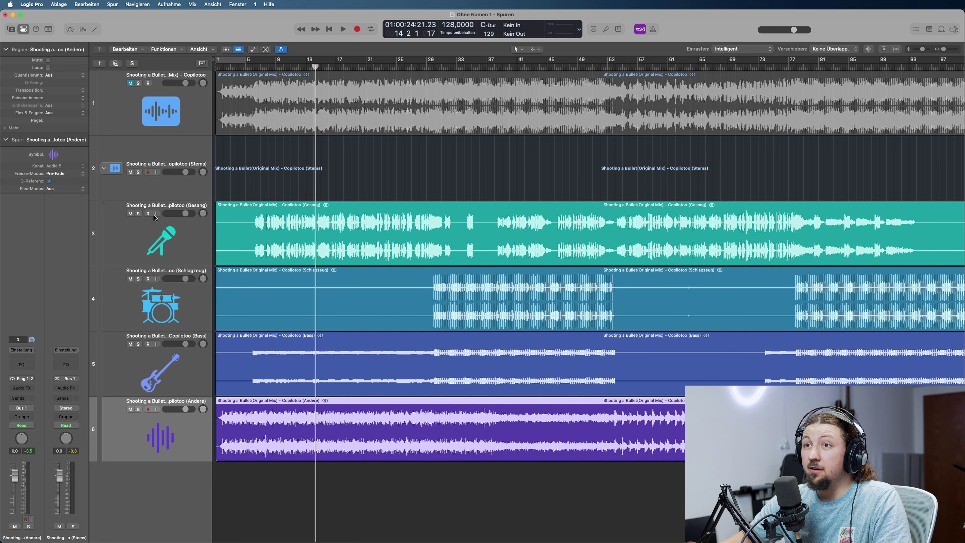
{"action": "left_click", "coordinate": [139, 214]}
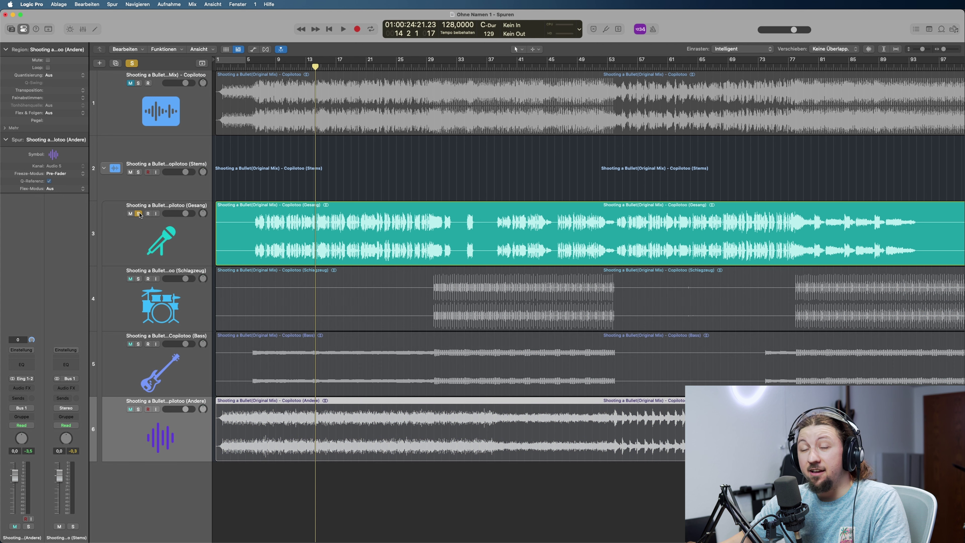
{"action": "key", "text": "space"}
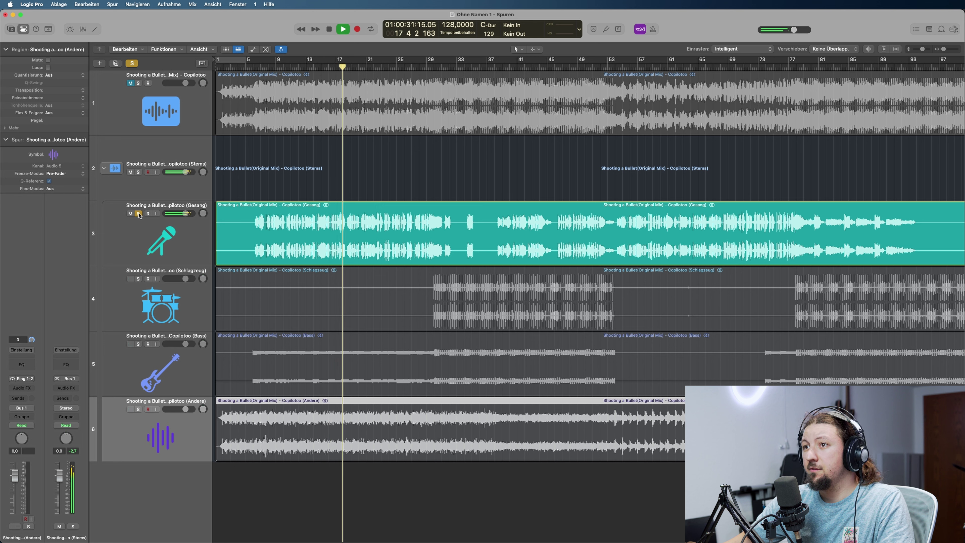
{"action": "key", "text": "space"}
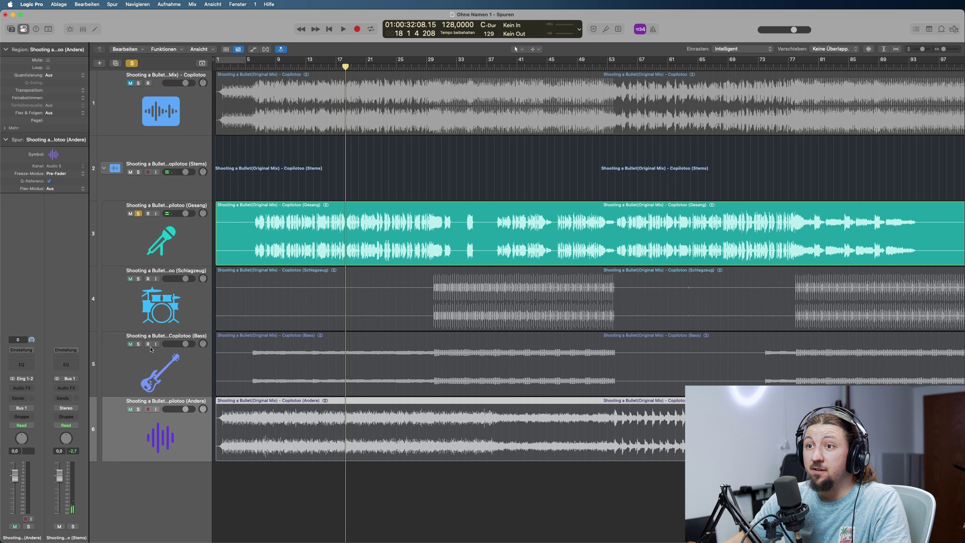
- Switch the solo from Gesang to Bass, listen to it on to about bar 29, and clear the solo
{"action": "left_click", "coordinate": [138, 343]}
{"action": "left_click", "coordinate": [138, 215]}
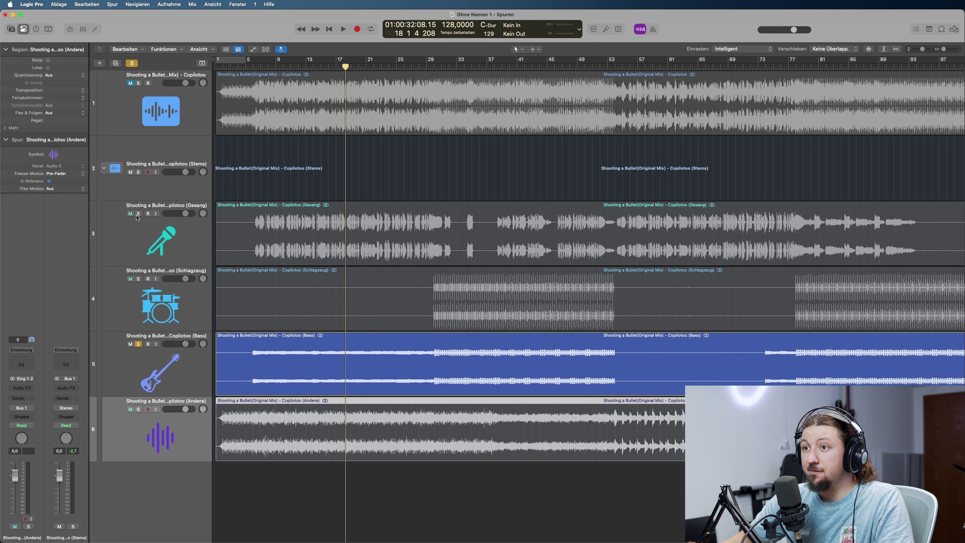
{"action": "key", "text": "space"}
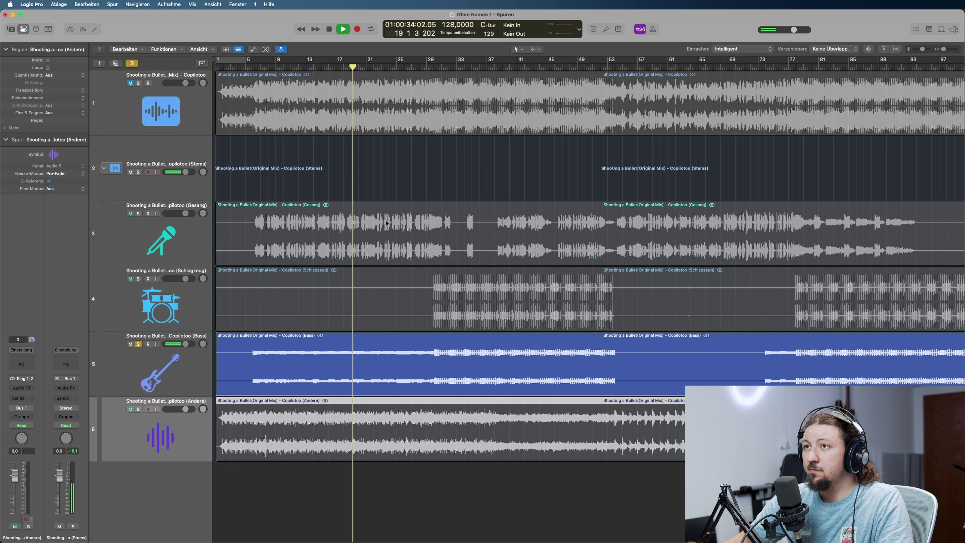
{"action": "left_click", "coordinate": [433, 65]}
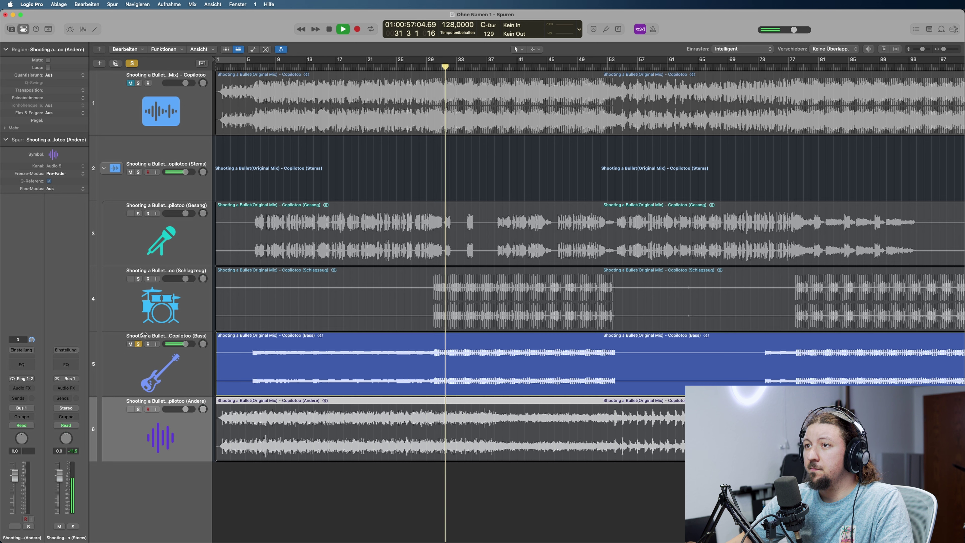
{"action": "key", "text": "space"}
{"action": "left_click", "coordinate": [138, 344]}
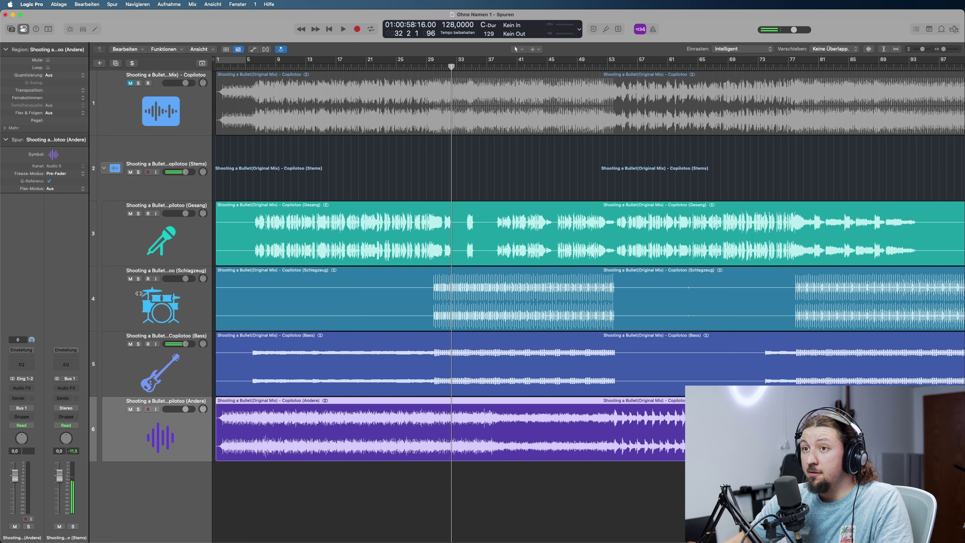
- Solo the Schlagzeug stem, listen to it with a jump to about bar 44, and clear the solo
{"action": "left_click", "coordinate": [138, 279]}
{"action": "key", "text": "space"}
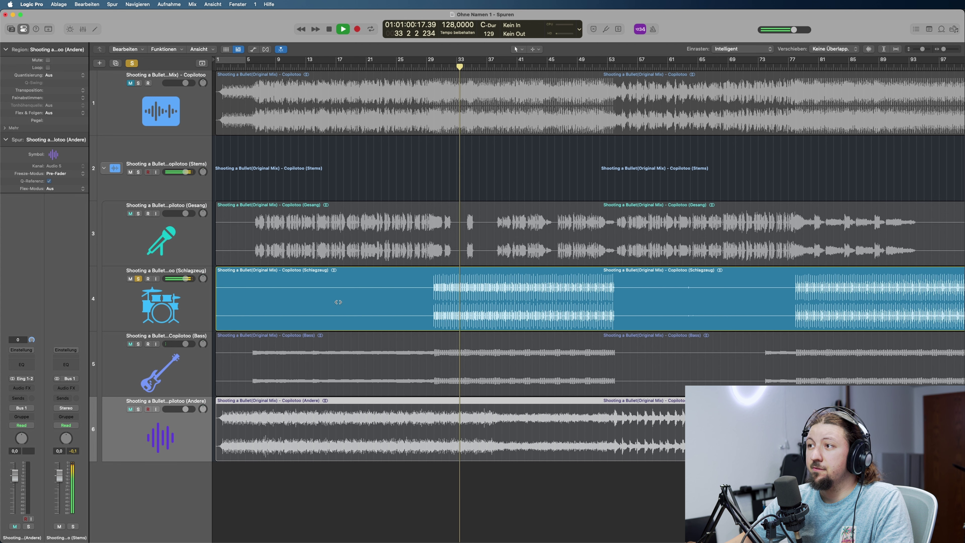
{"action": "left_click", "coordinate": [543, 69]}
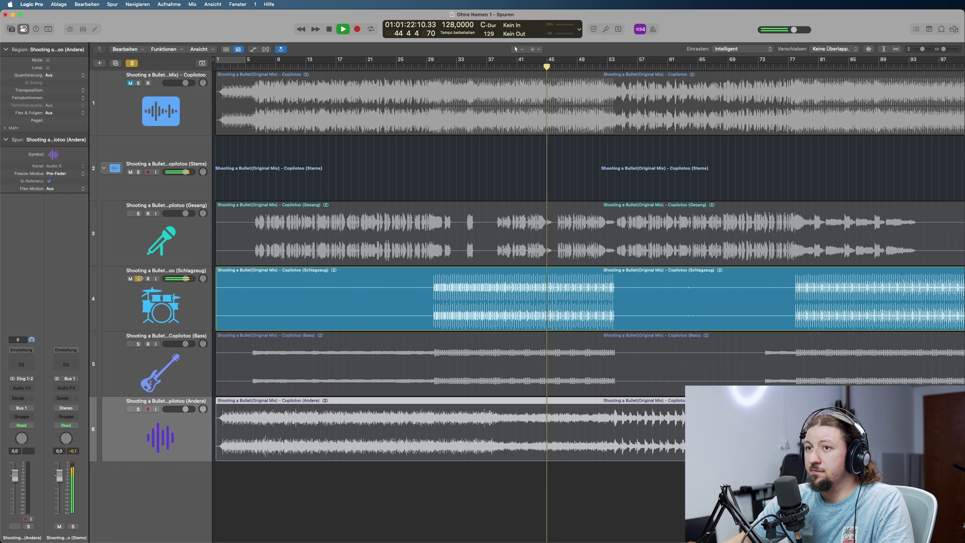
{"action": "key", "text": "space"}
{"action": "left_click", "coordinate": [139, 278]}
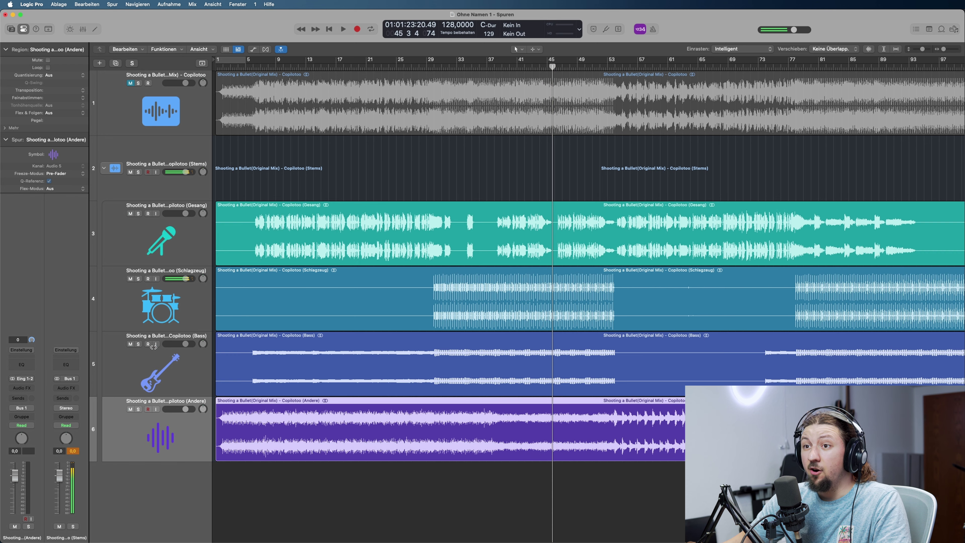
- Solo the Andere stem, listen near the start and around bars 22, 28 and 56, and clear the solo
{"action": "left_click", "coordinate": [138, 409]}
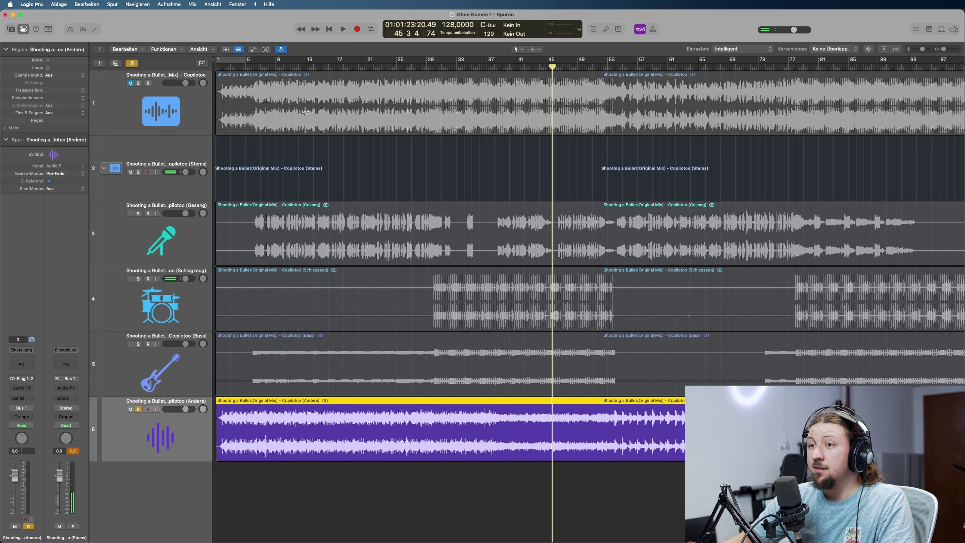
{"action": "left_click", "coordinate": [226, 67]}
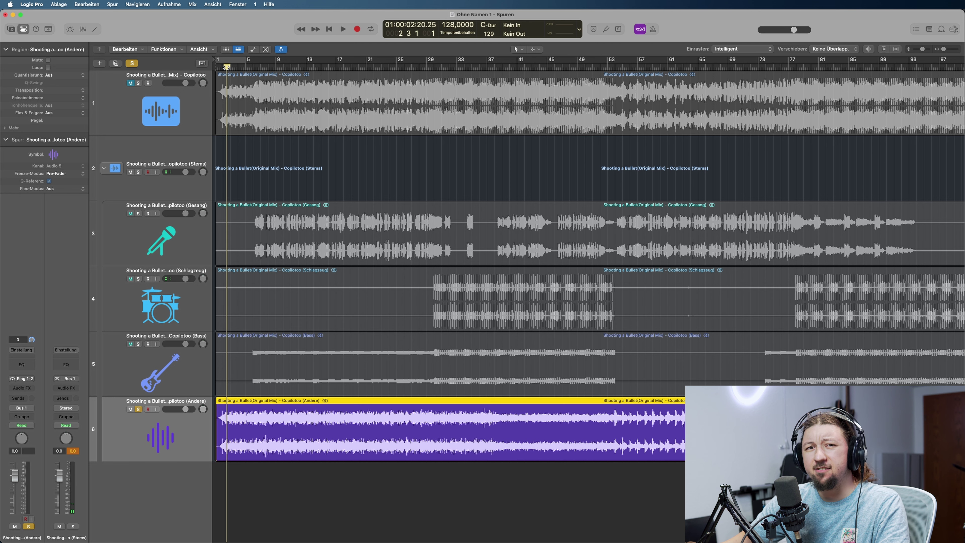
{"action": "left_click", "coordinate": [222, 68]}
{"action": "key", "text": "space"}
{"action": "left_click", "coordinate": [379, 65]}
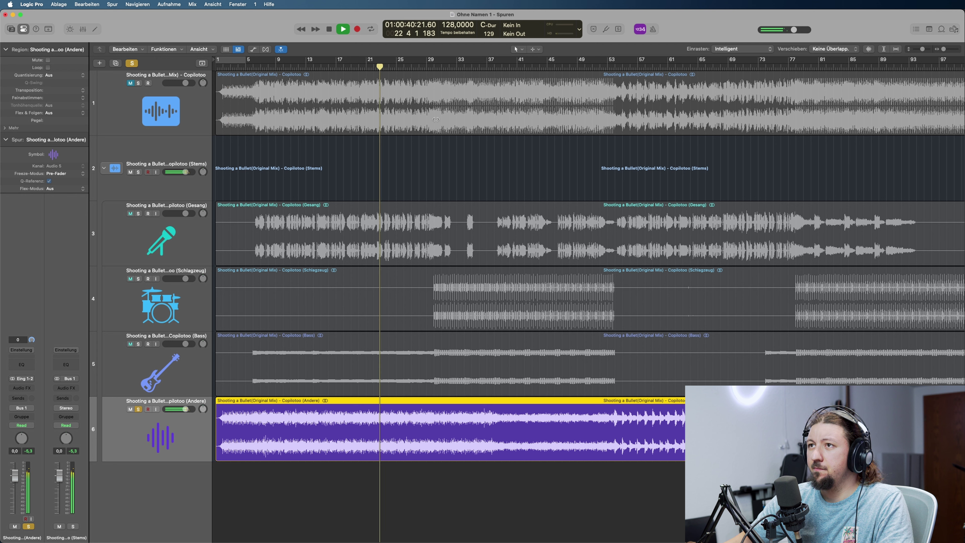
{"action": "left_click", "coordinate": [422, 66]}
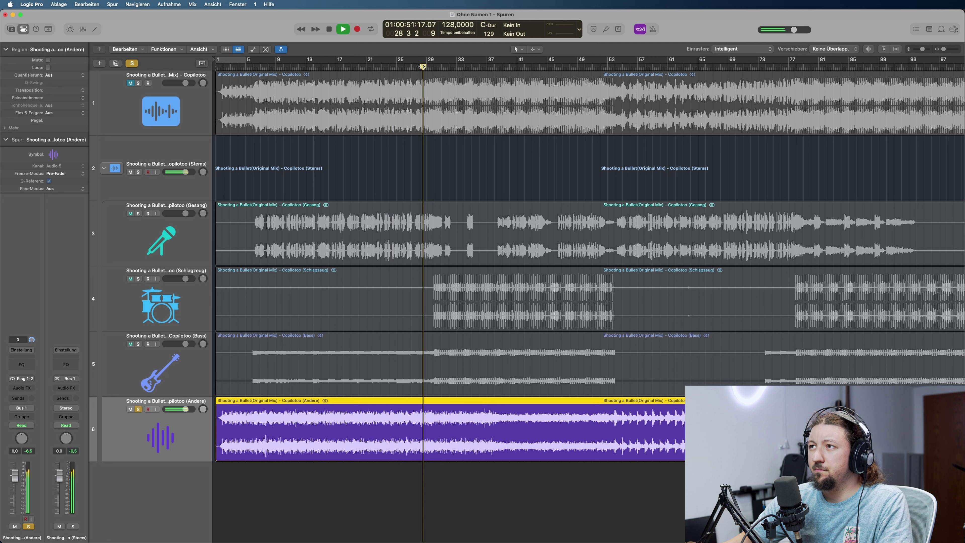
{"action": "left_click", "coordinate": [636, 67]}
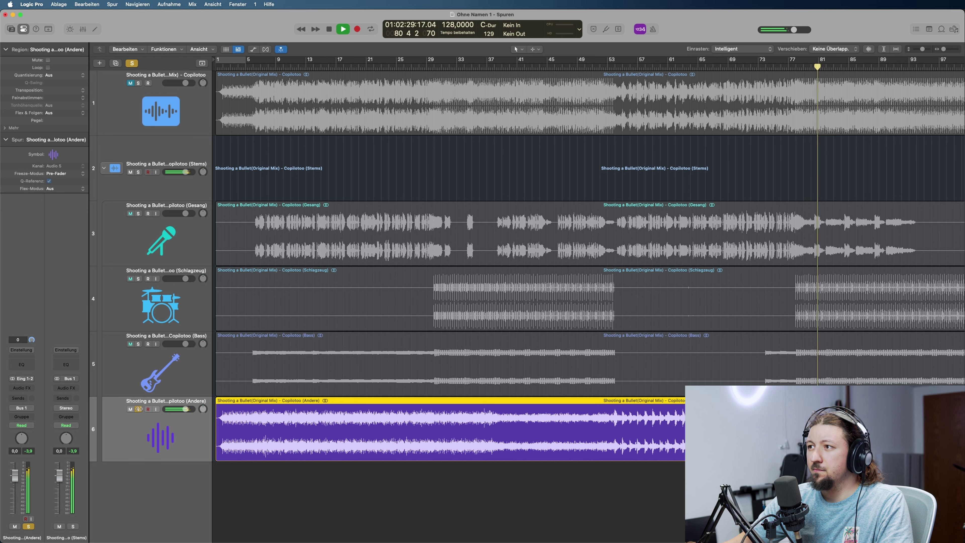
{"action": "key", "text": "space"}
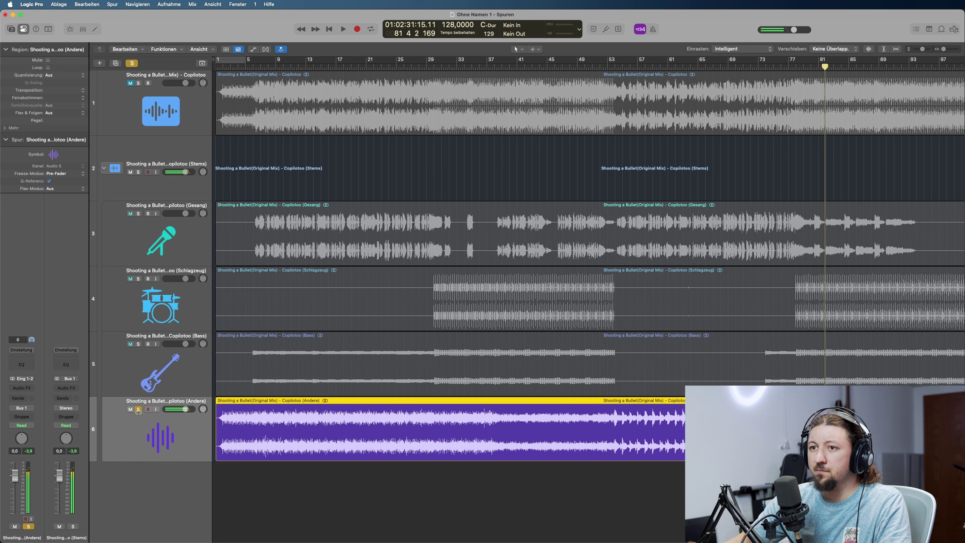
{"action": "left_click", "coordinate": [138, 409]}
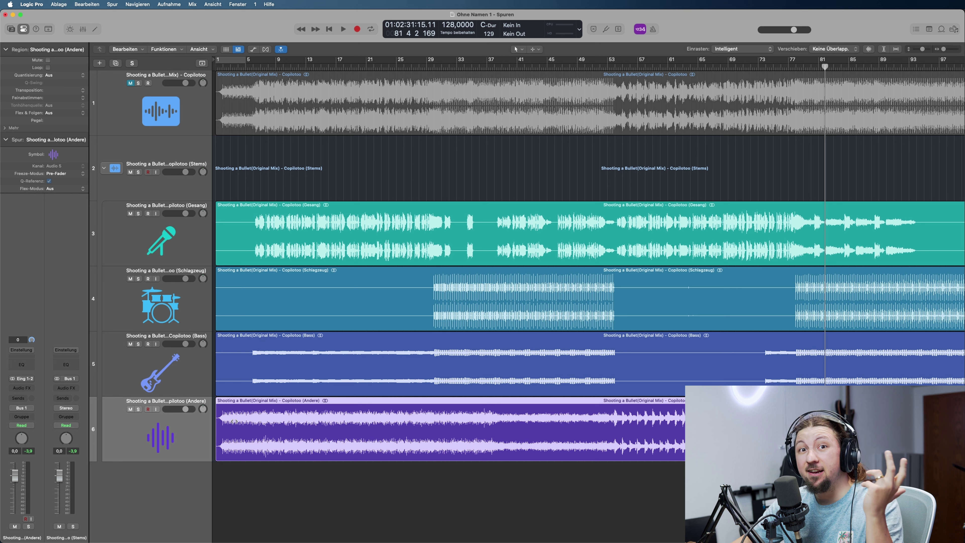
- Mute the Gesang stem, set the playhead to about bar 32, and open the SPAN analyzer on the Stereo Out, placed clear of the arrangement
{"action": "left_click", "coordinate": [130, 214]}
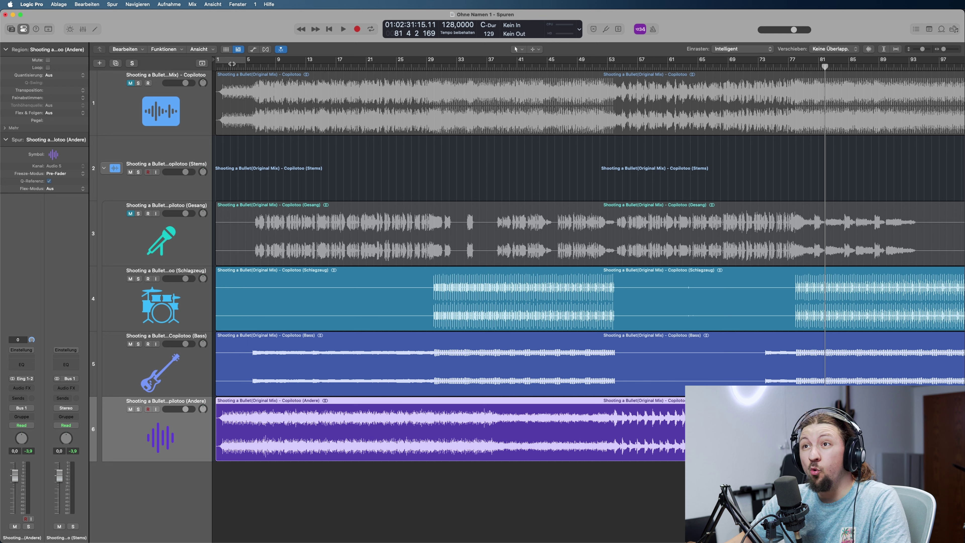
{"action": "left_click", "coordinate": [251, 67]}
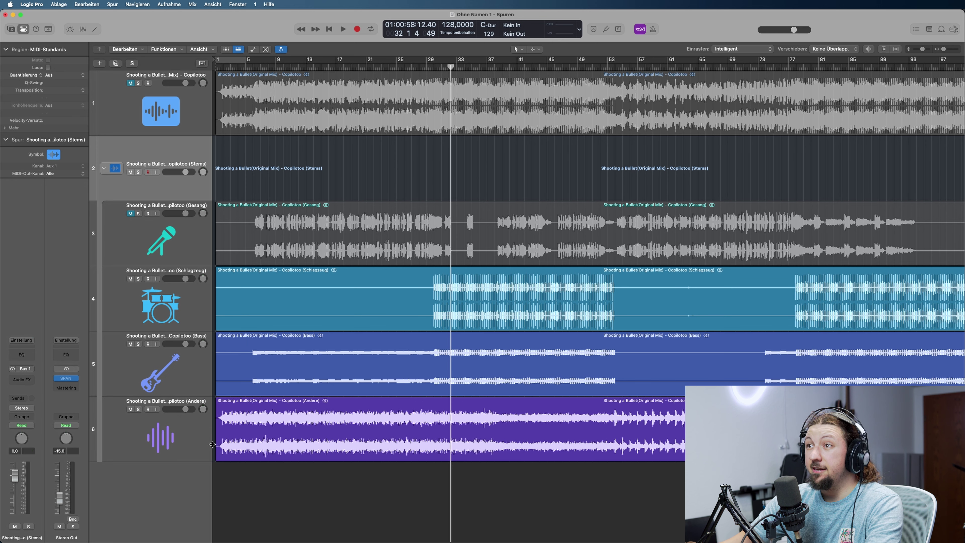
{"action": "left_click", "coordinate": [66, 378]}
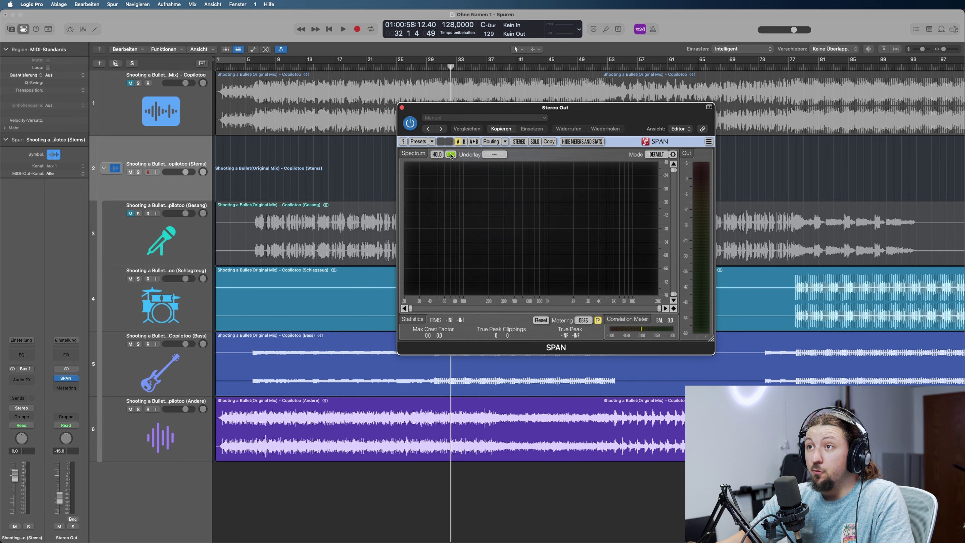
{"action": "left_click_drag", "start_coordinate": [461, 115], "coordinate": [63, 2]}
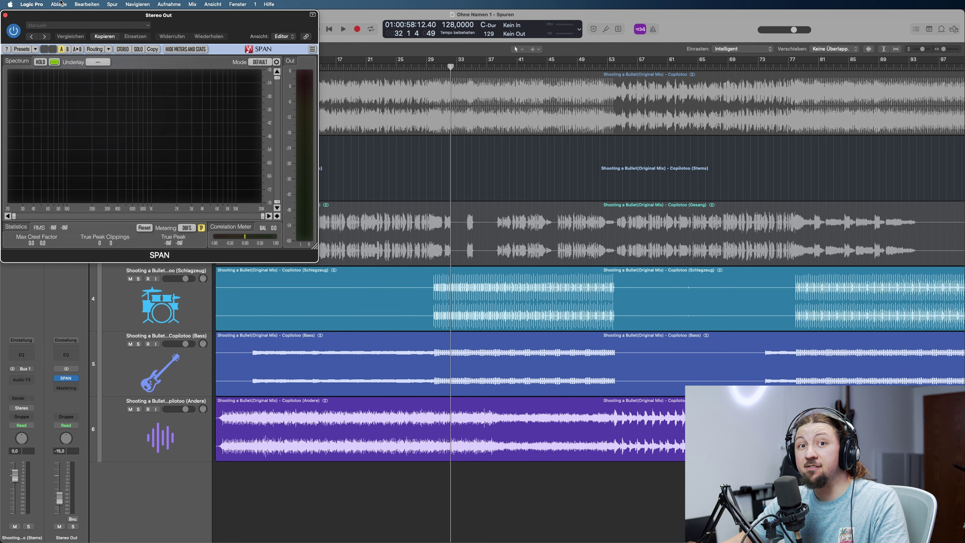
- Play the remaining stems from about bar 32 and again from about bar 55 with SPAN visible, then unmute Gesang
{"action": "key", "text": "space"}
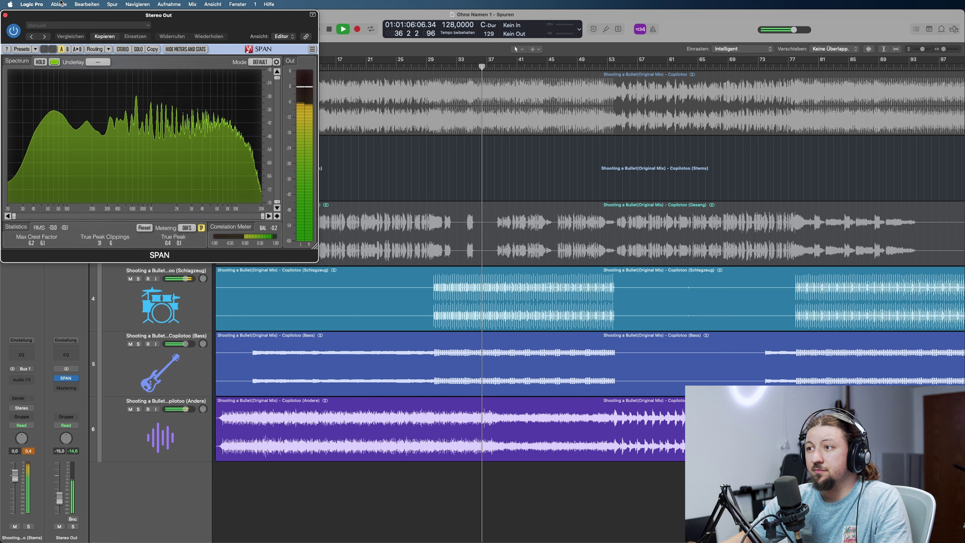
{"action": "left_click", "coordinate": [624, 65]}
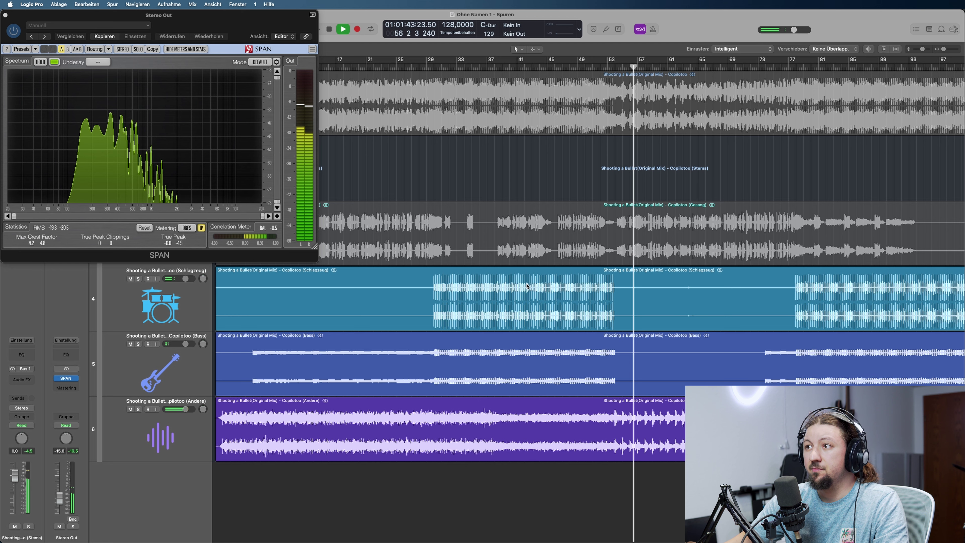
{"action": "key", "text": "space"}
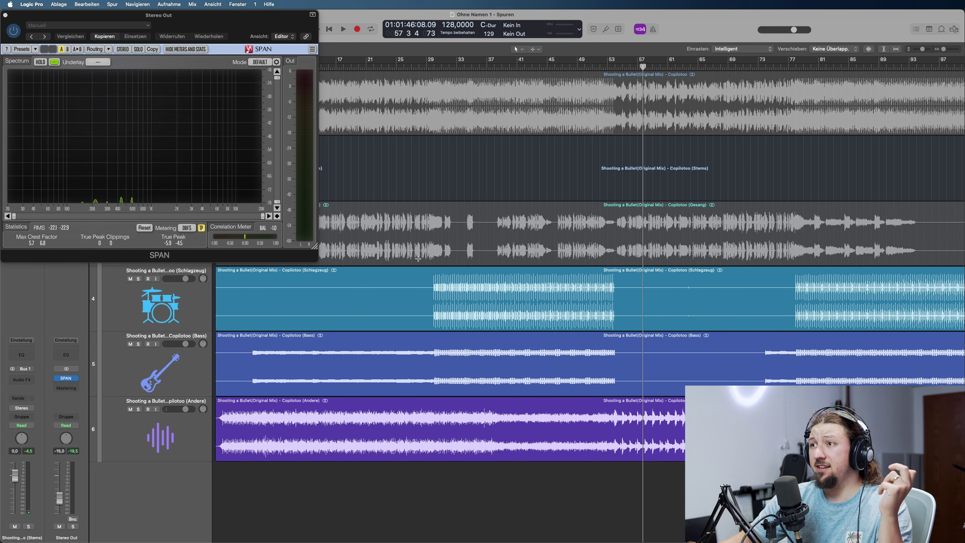
{"action": "left_click_drag", "start_coordinate": [155, 22], "coordinate": [348, 21]}
{"action": "left_click", "coordinate": [130, 213]}
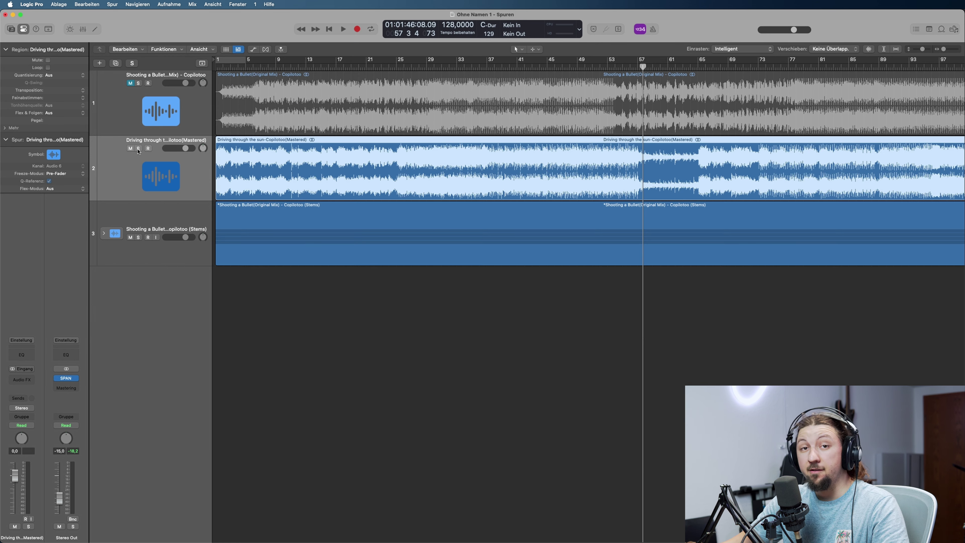
- Solo the track "Driving through the sun-Copilotoo(Mastered)" and split its region into stems with Stem-Aufteilung
{"action": "left_click", "coordinate": [139, 148]}
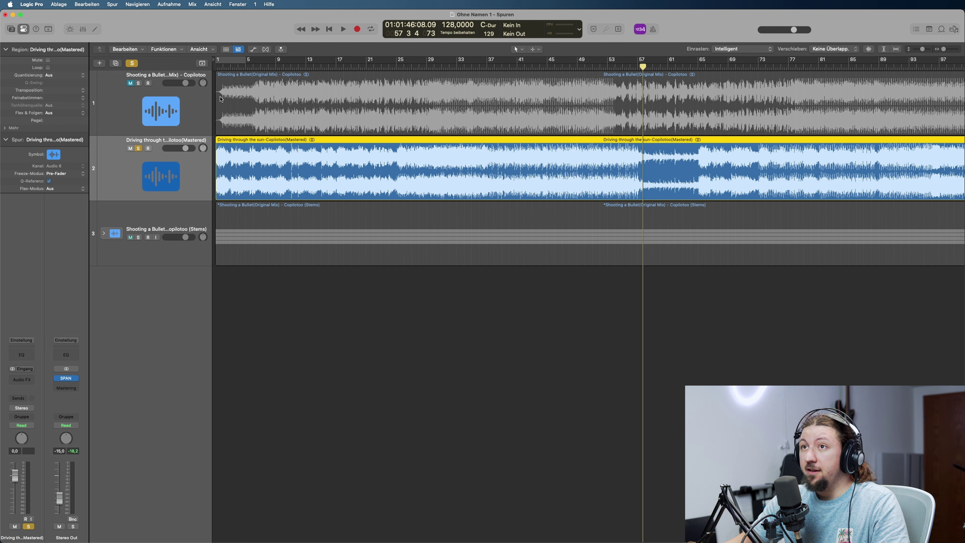
{"action": "left_click", "coordinate": [165, 51]}
{"action": "left_click", "coordinate": [170, 127]}
{"action": "left_click", "coordinate": [545, 342]}
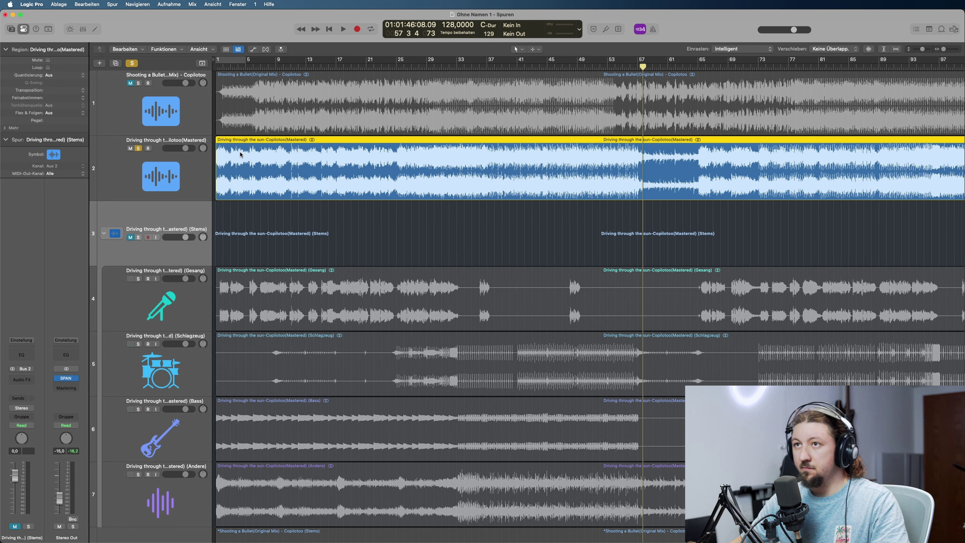
- Listen to the soloed original of "Driving through the sun" from about bar 12 to about bar 21
{"action": "key", "text": "space"}
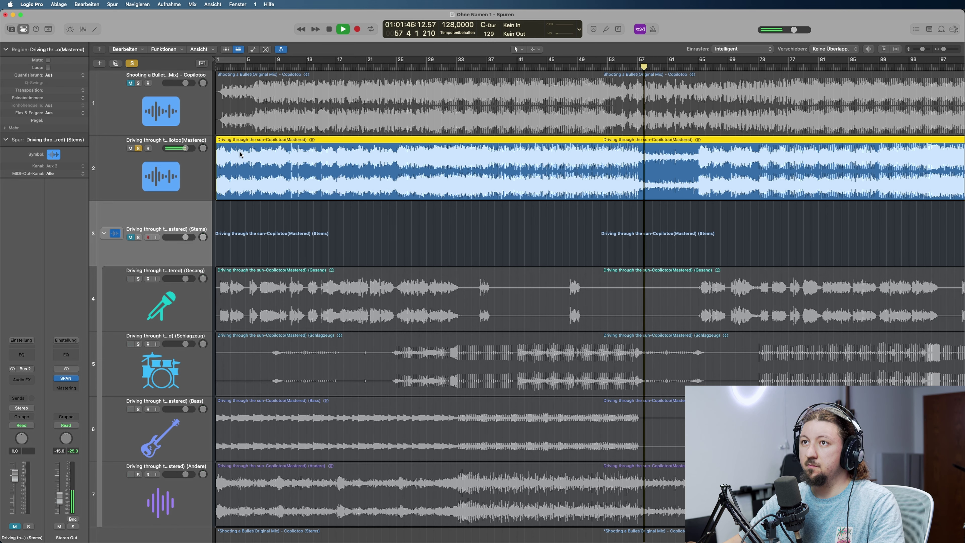
{"action": "left_click", "coordinate": [303, 67]}
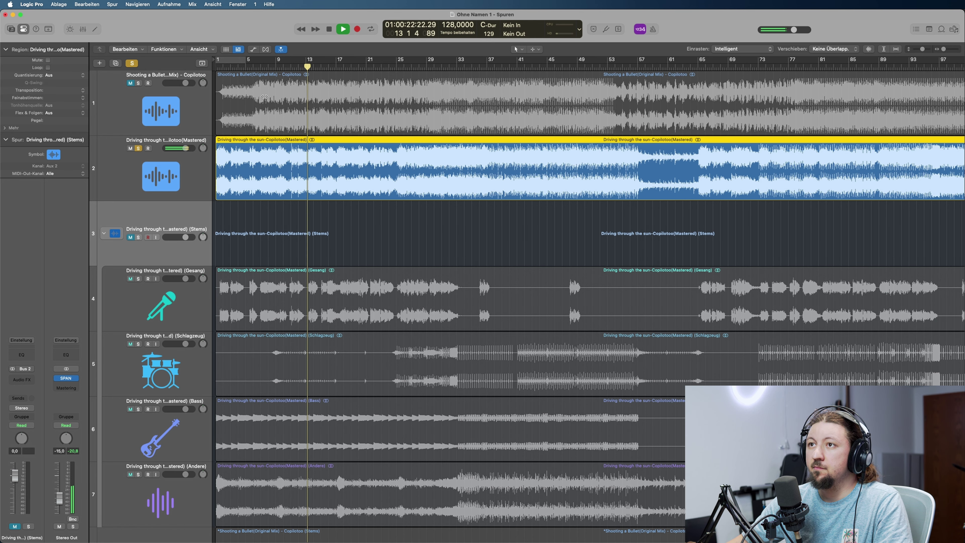
{"action": "left_click", "coordinate": [175, 177]}
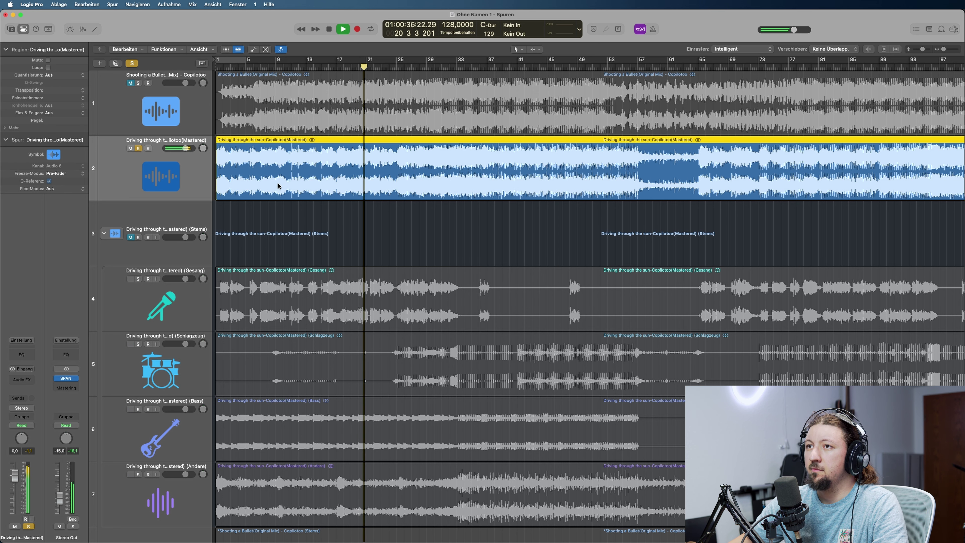
{"action": "key", "text": "space"}
- Mute the original "Driving through the sun" track, clear its solo, and solo its Stems summing track instead
{"action": "left_click", "coordinate": [131, 148]}
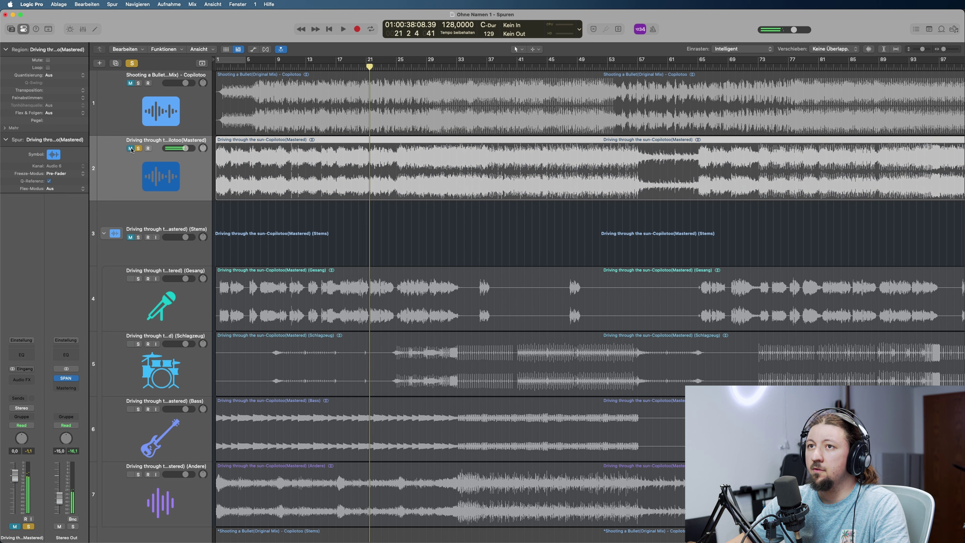
{"action": "left_click", "coordinate": [139, 149]}
{"action": "left_click", "coordinate": [138, 237]}
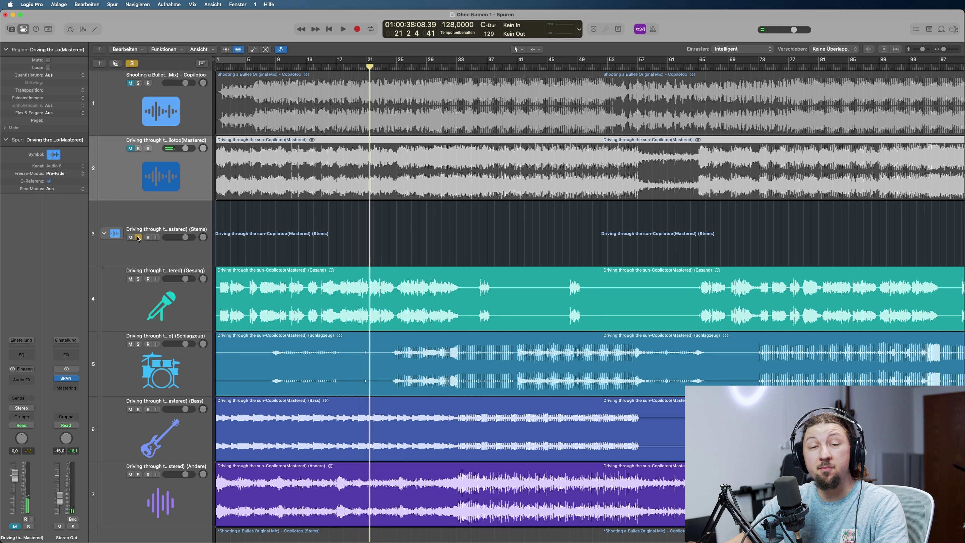
- Listen to all "Driving through the sun" stems together from about bar 12 to bar 18 for comparison with the original
{"action": "left_click", "coordinate": [299, 67]}
{"action": "key", "text": "space"}
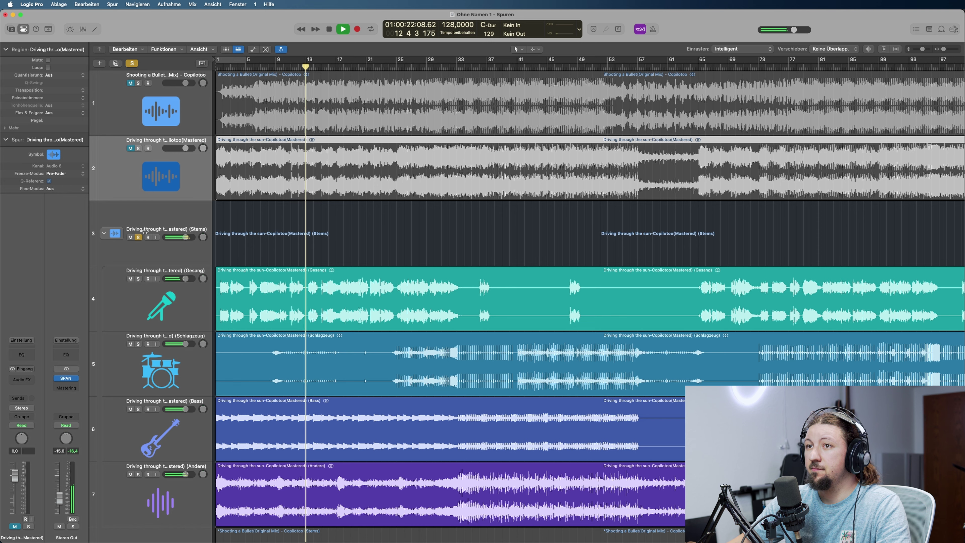
{"action": "left_click", "coordinate": [141, 249]}
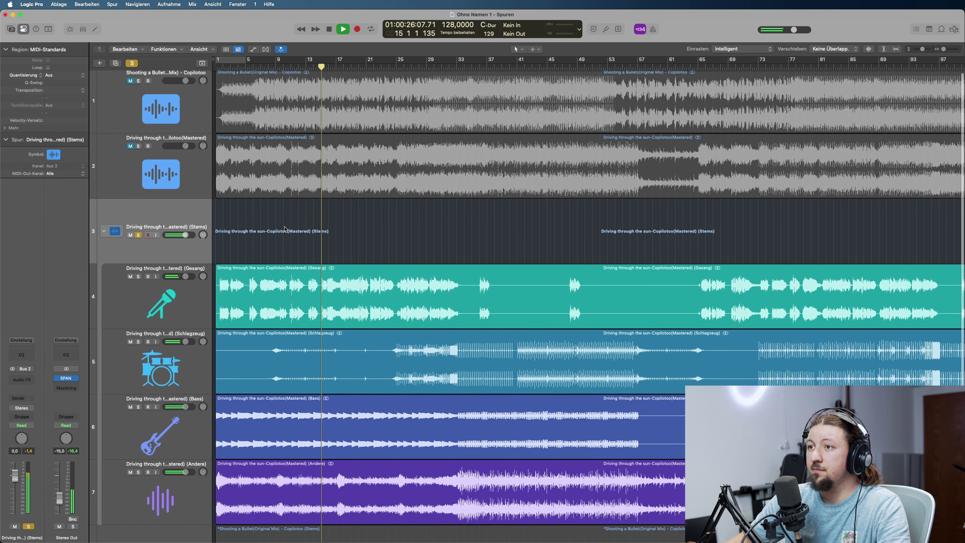
{"action": "scroll", "coordinate": [285, 230], "scroll_direction": "down", "scroll_amount": 5}
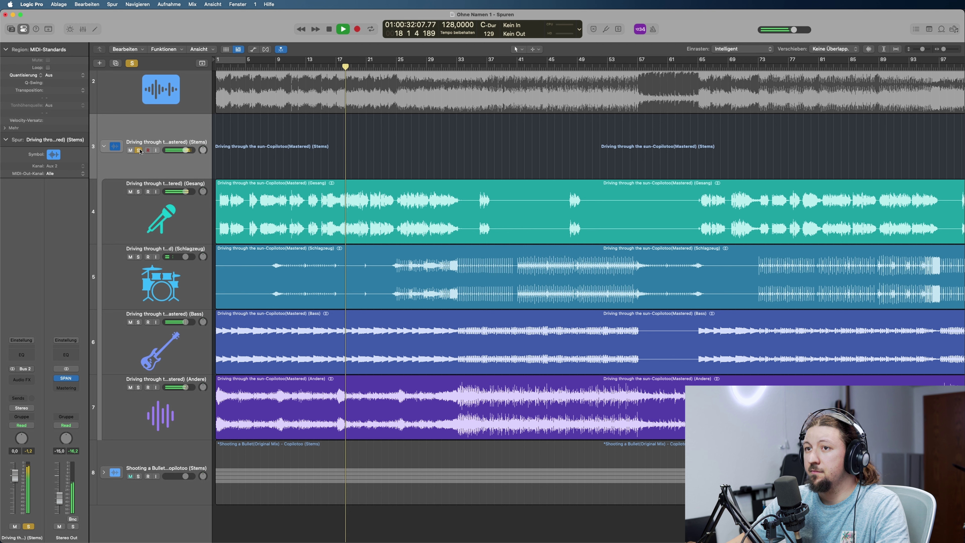
{"action": "key", "text": "space"}
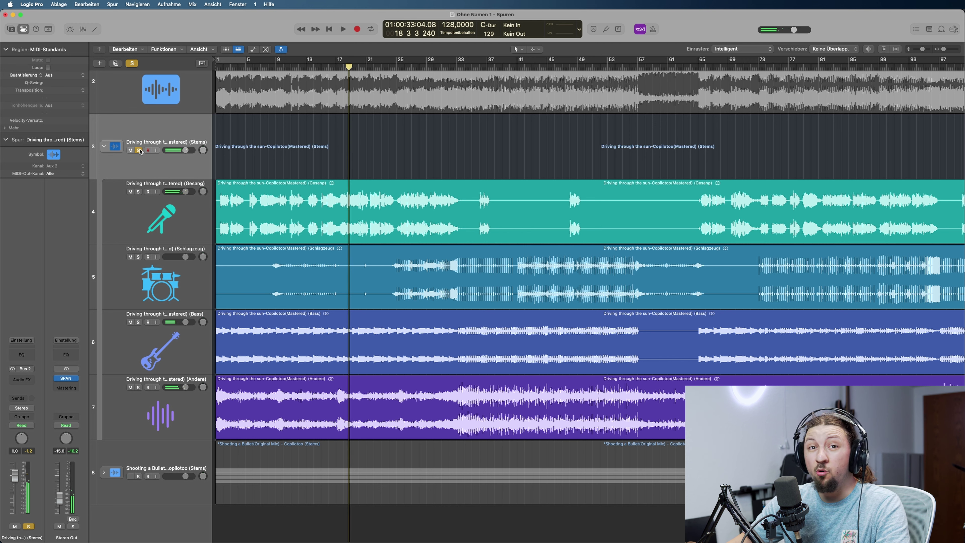
- Solo the Gesang stem of "Driving through the sun" and listen to it from about bar 8 to bar 14
{"action": "left_click", "coordinate": [139, 192]}
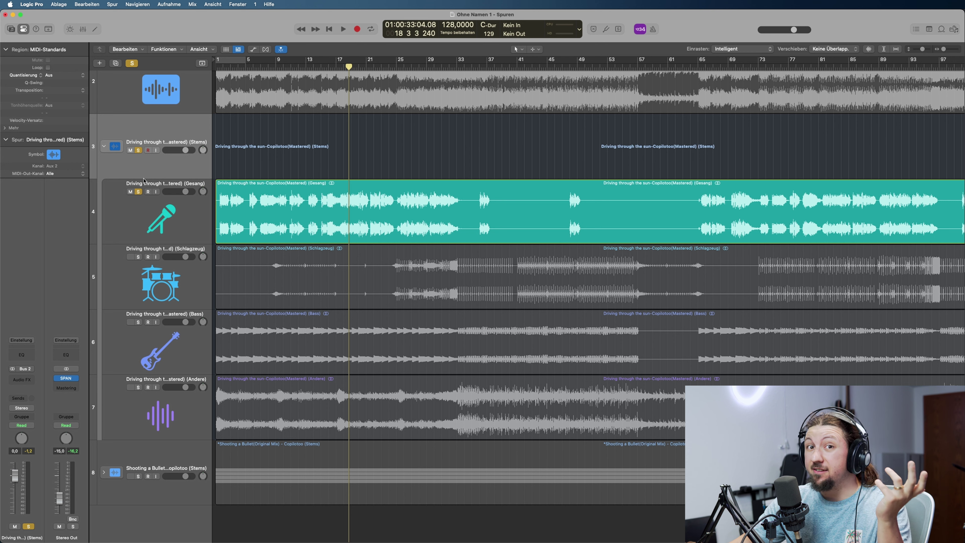
{"action": "left_click", "coordinate": [272, 67]}
{"action": "key", "text": "space"}
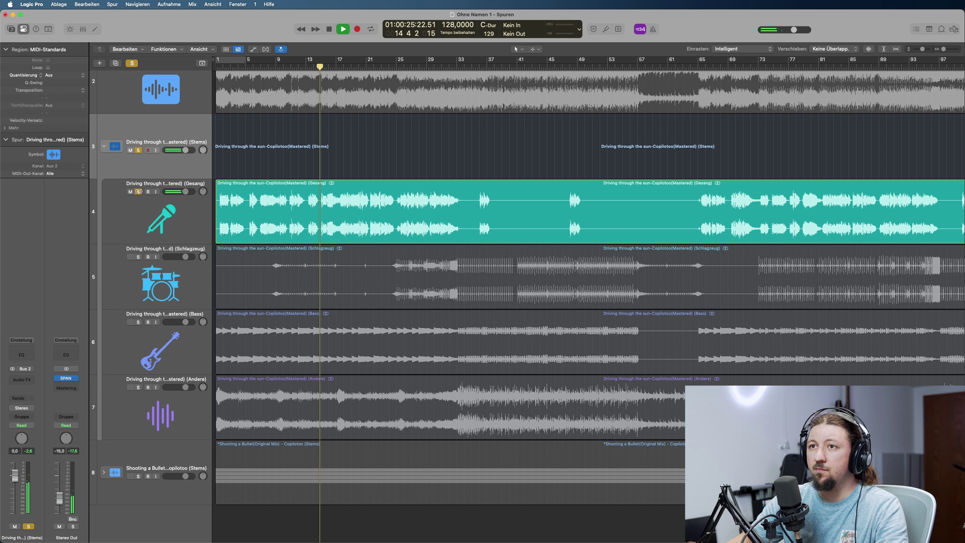
{"action": "key", "text": "space"}
- Switch the solo from Gesang to Schlagzeug and listen to the drums around bars 42 and 90
{"action": "left_click", "coordinate": [138, 191]}
{"action": "left_click", "coordinate": [138, 256]}
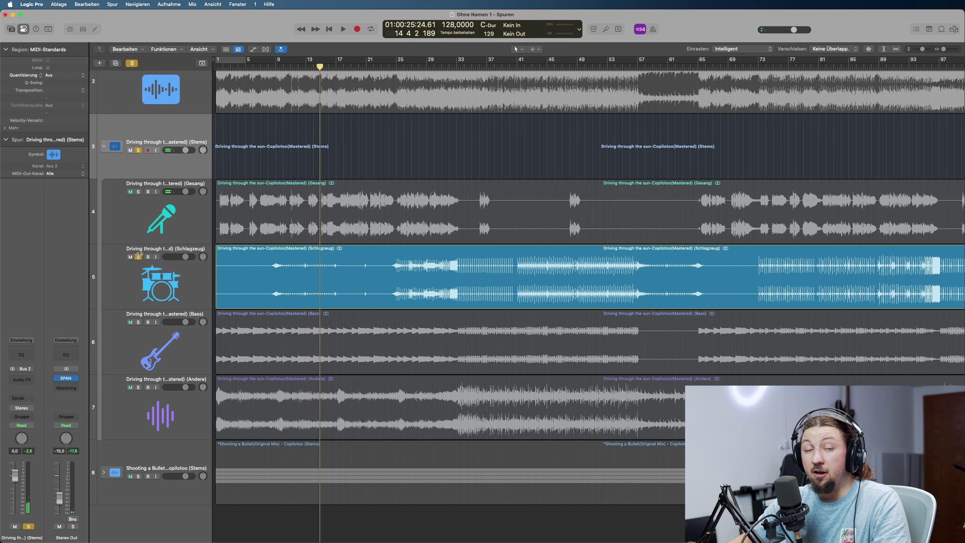
{"action": "double_click", "coordinate": [527, 67]}
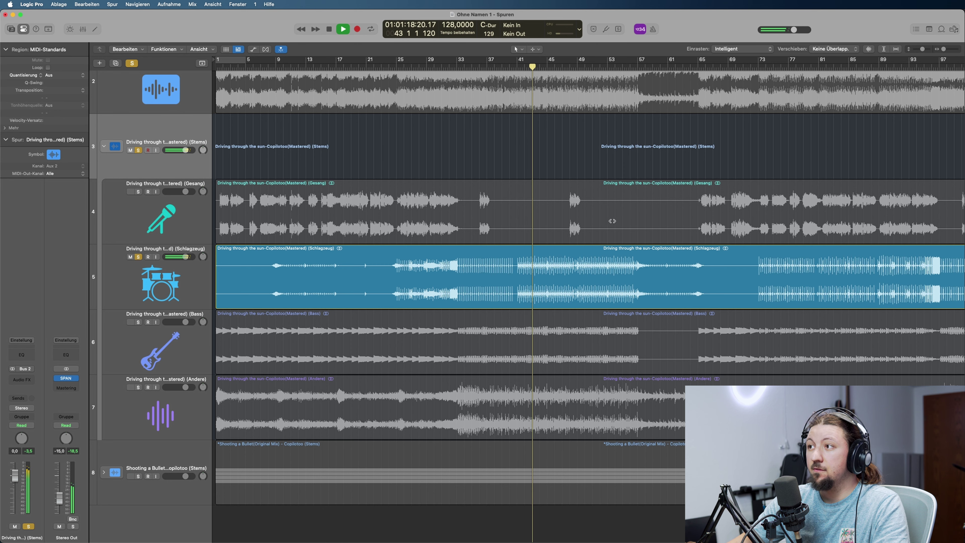
{"action": "left_click", "coordinate": [884, 67]}
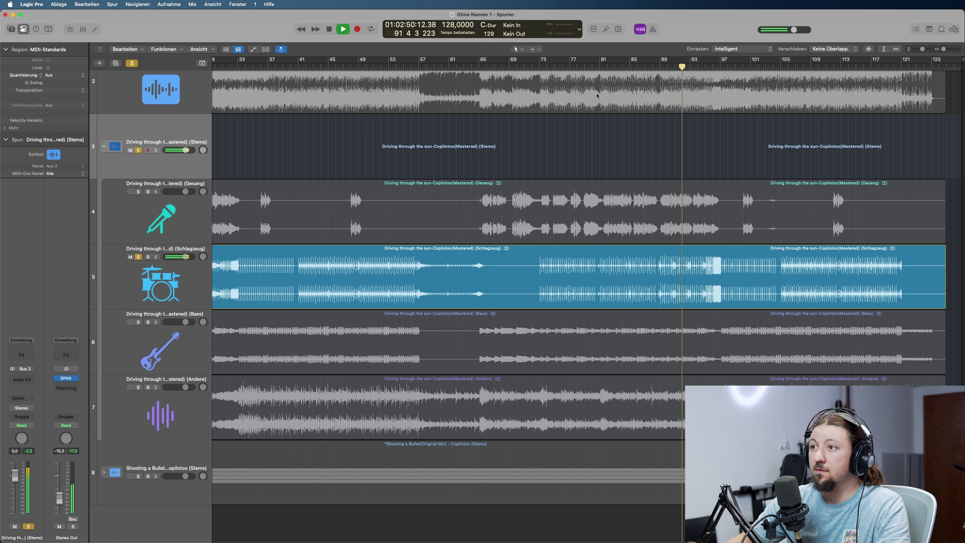
{"action": "key", "text": "space"}
- Switch the solo from Schlagzeug to Bass and listen to the bass stem from about bar 40 to bar 43
{"action": "left_click", "coordinate": [138, 321]}
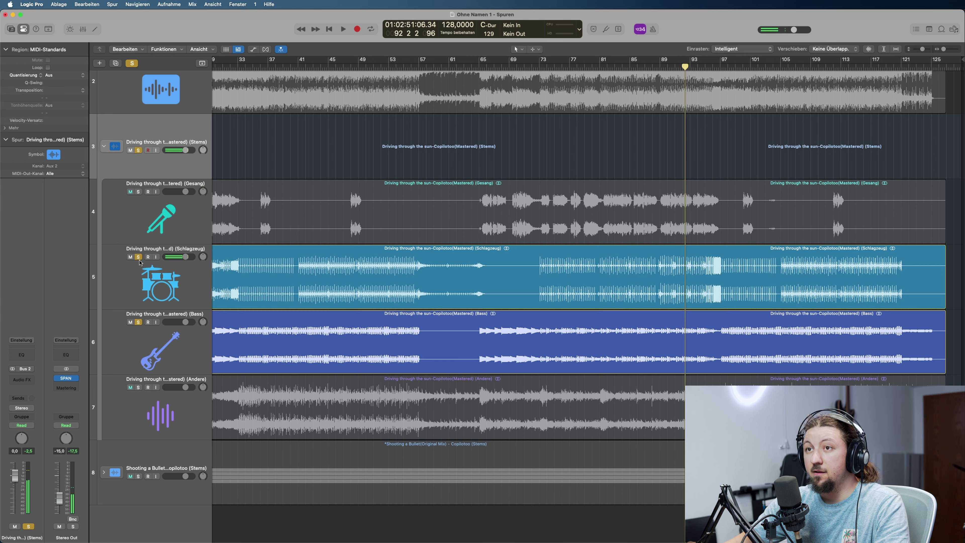
{"action": "left_click", "coordinate": [138, 256]}
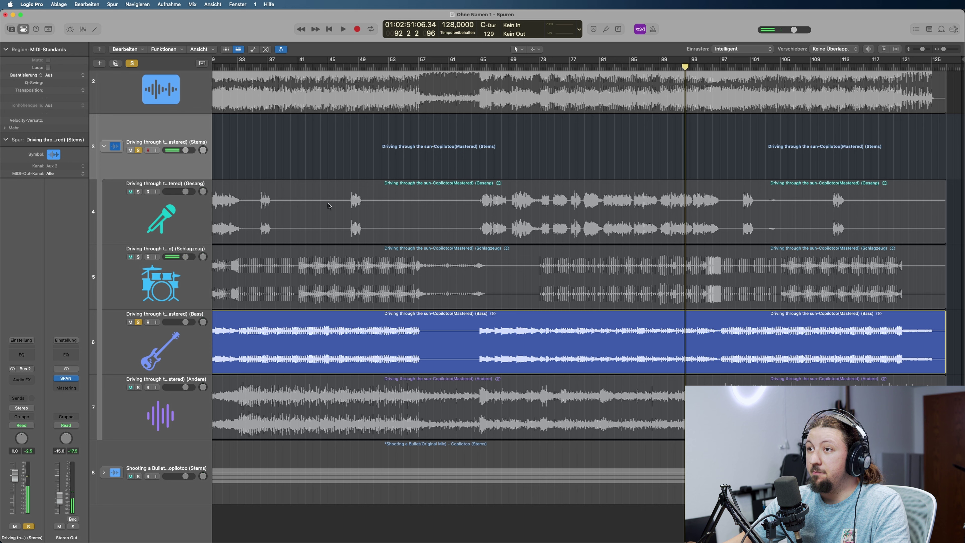
{"action": "double_click", "coordinate": [298, 63]}
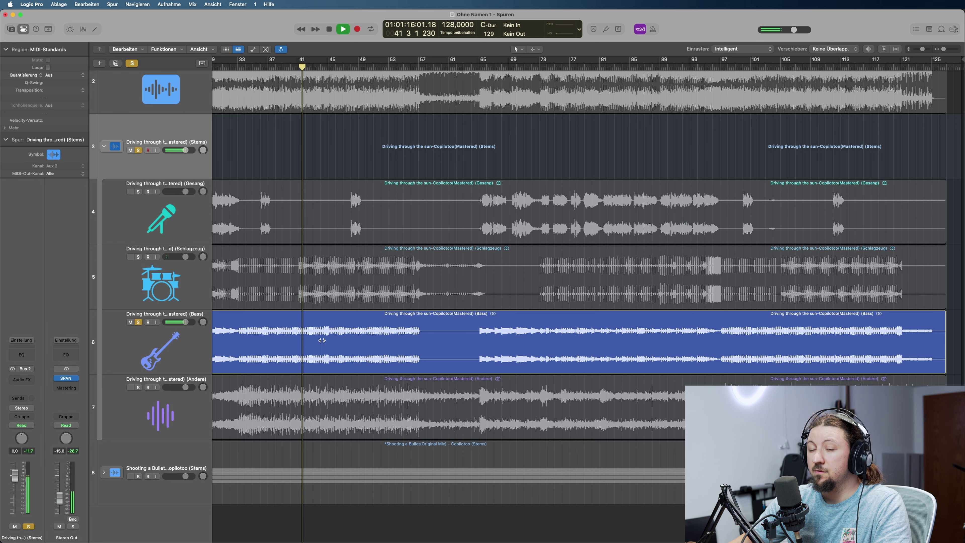
{"action": "scroll", "coordinate": [363, 352], "scroll_direction": "left", "scroll_amount": 10}
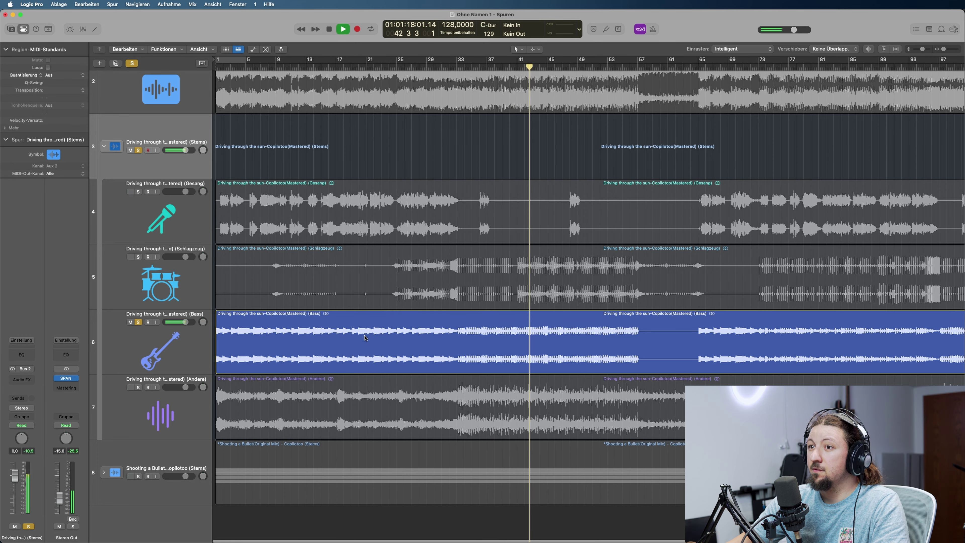
{"action": "key", "text": "space"}
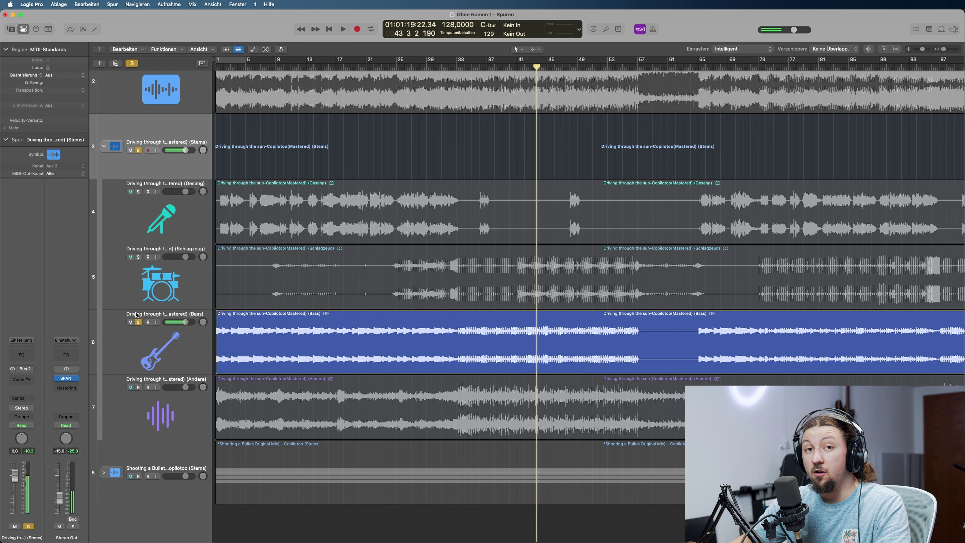
- Switch the solo from Bass to Andere and listen to it from bar 43 and again from about bar 17
{"action": "left_click", "coordinate": [138, 387]}
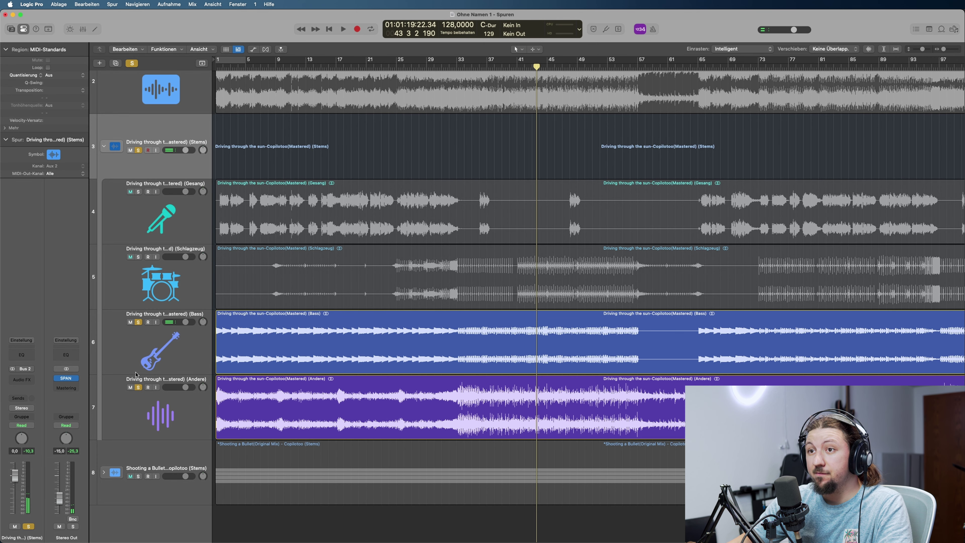
{"action": "left_click", "coordinate": [138, 321]}
{"action": "key", "text": "space"}
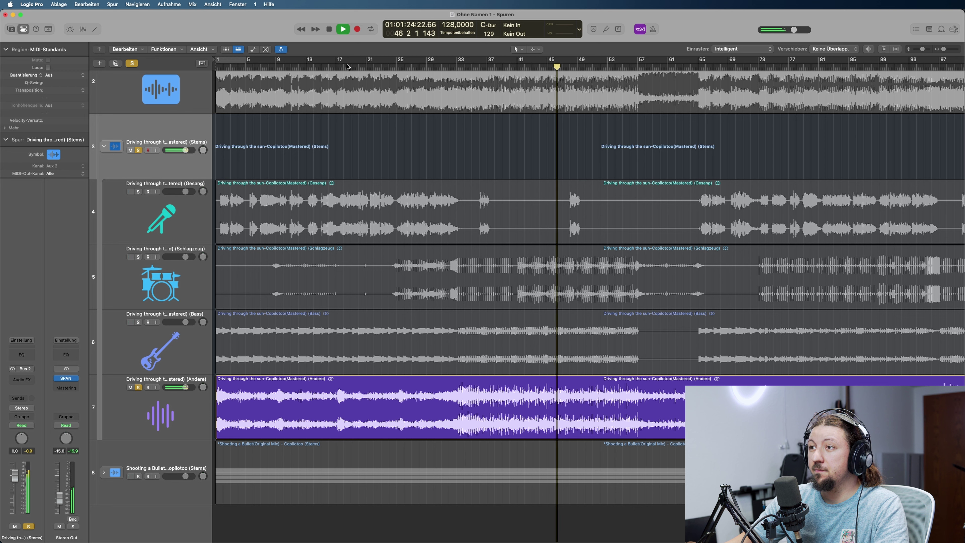
{"action": "left_click", "coordinate": [336, 65]}
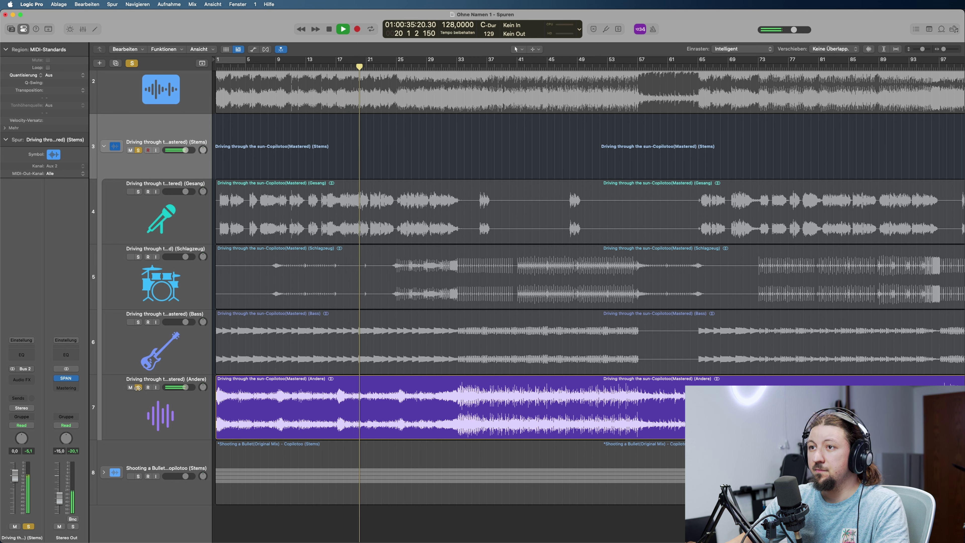
{"action": "key", "text": "space"}
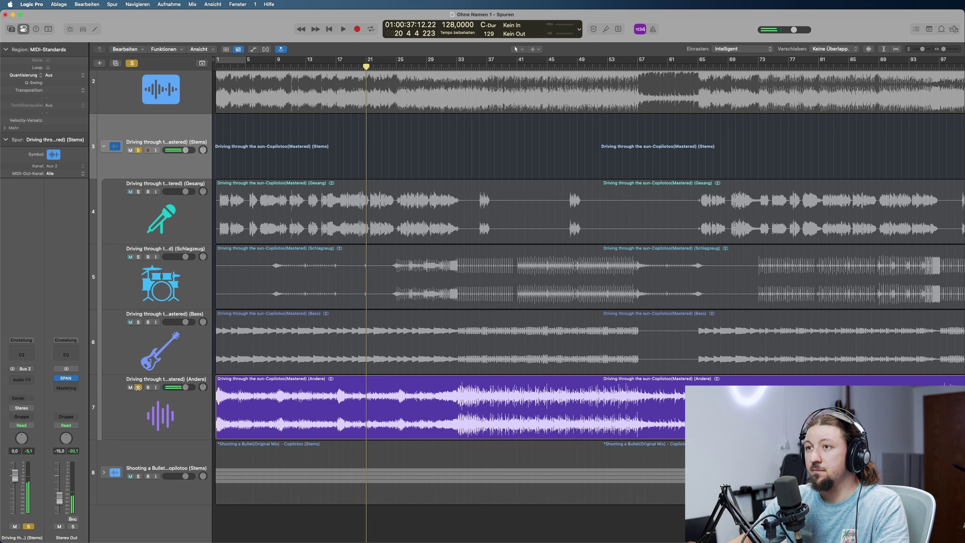